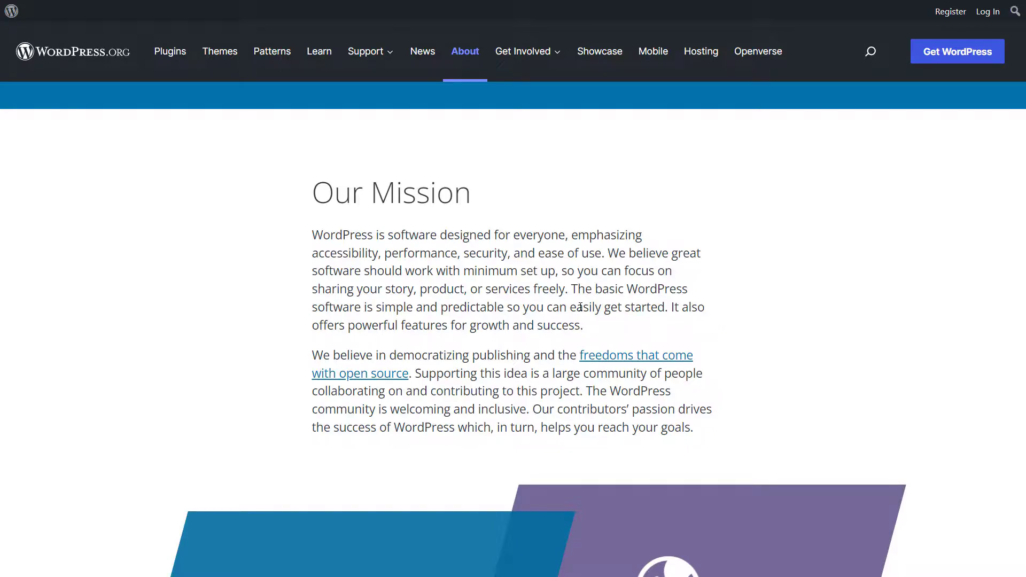
Go from the WordPress.org About page to the Plugins directory
{"action": "left_click", "coordinate": [172, 62]}
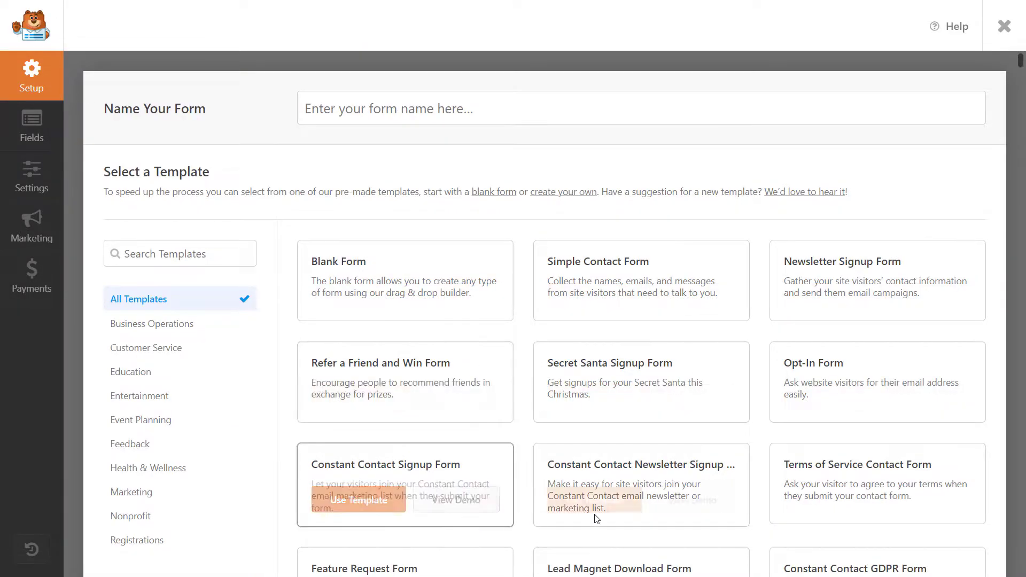
Add a Name field to a blank WPForms form, check its embed options, then view wpforms.com pricing
{"action": "mouse_move", "coordinate": [838, 490]}
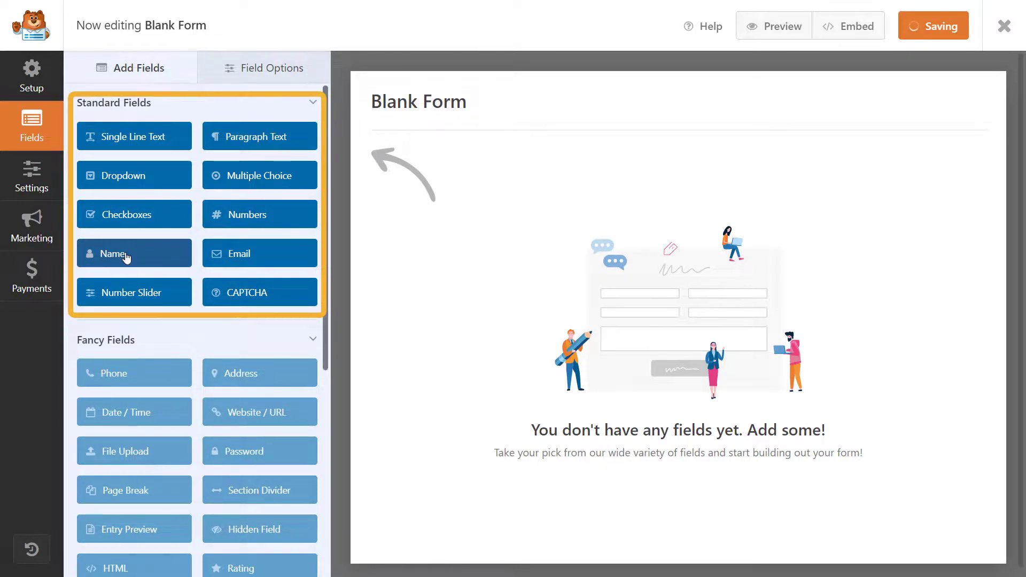
{"action": "left_click_drag", "start_coordinate": [126, 258], "coordinate": [424, 220]}
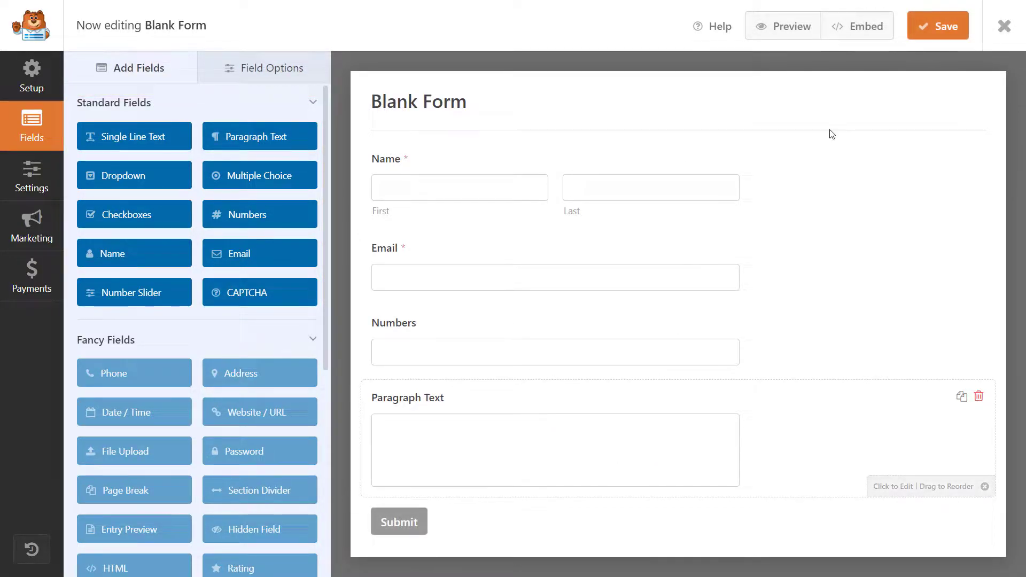
{"action": "left_click", "coordinate": [863, 33]}
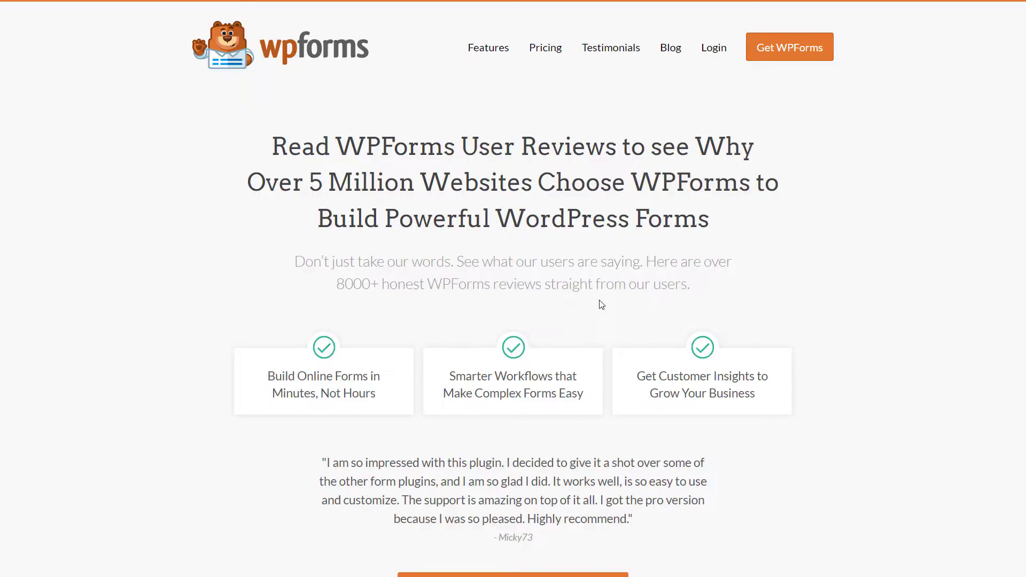
{"action": "left_click", "coordinate": [545, 48]}
{"action": "scroll", "coordinate": [649, 218], "scroll_direction": "down", "scroll_amount": 2}
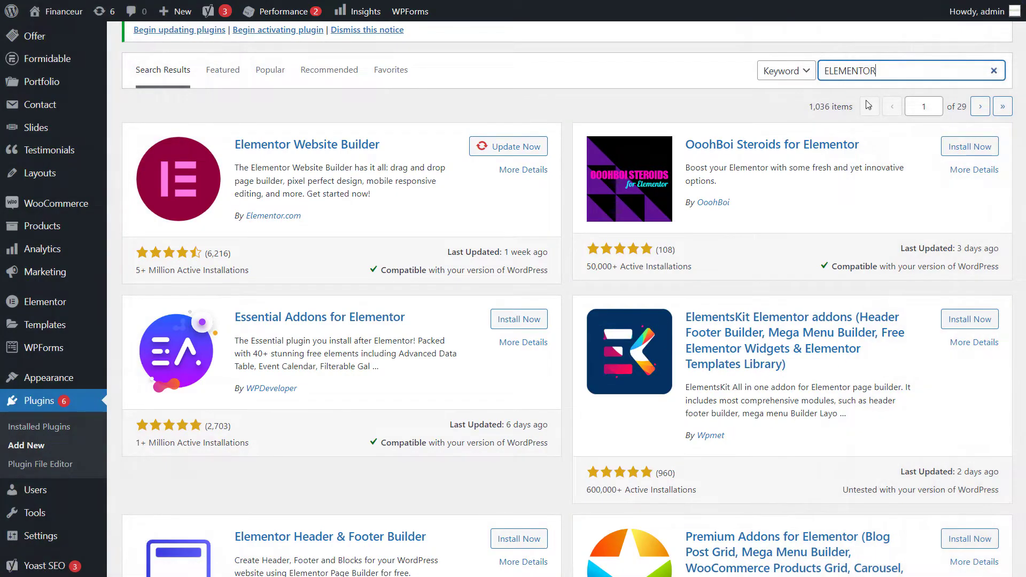
Review the Elementor Website Builder plugin details and highlight a sentence of its description
{"action": "left_click", "coordinate": [339, 146]}
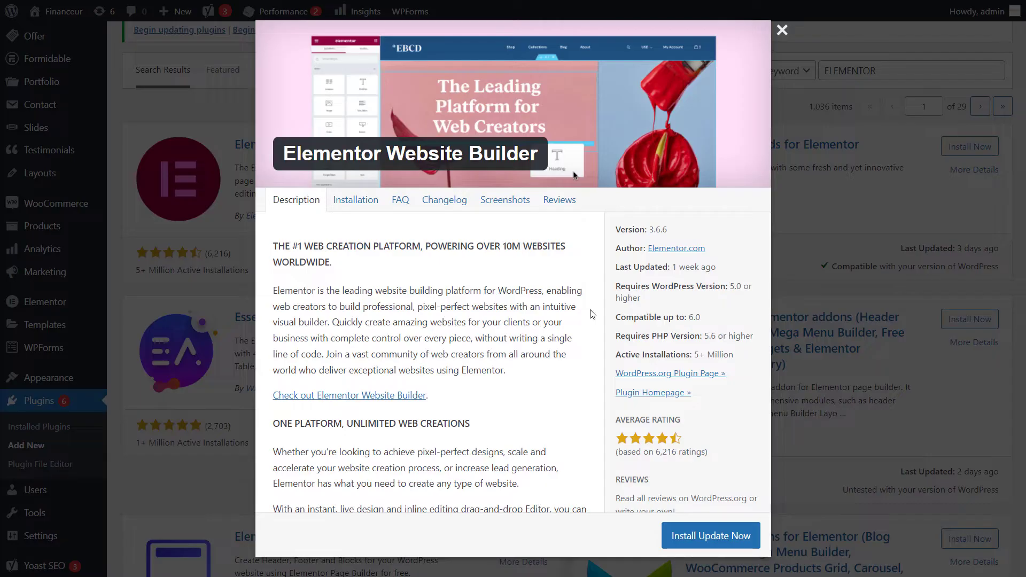
{"action": "scroll", "coordinate": [592, 314], "scroll_direction": "down", "scroll_amount": 4}
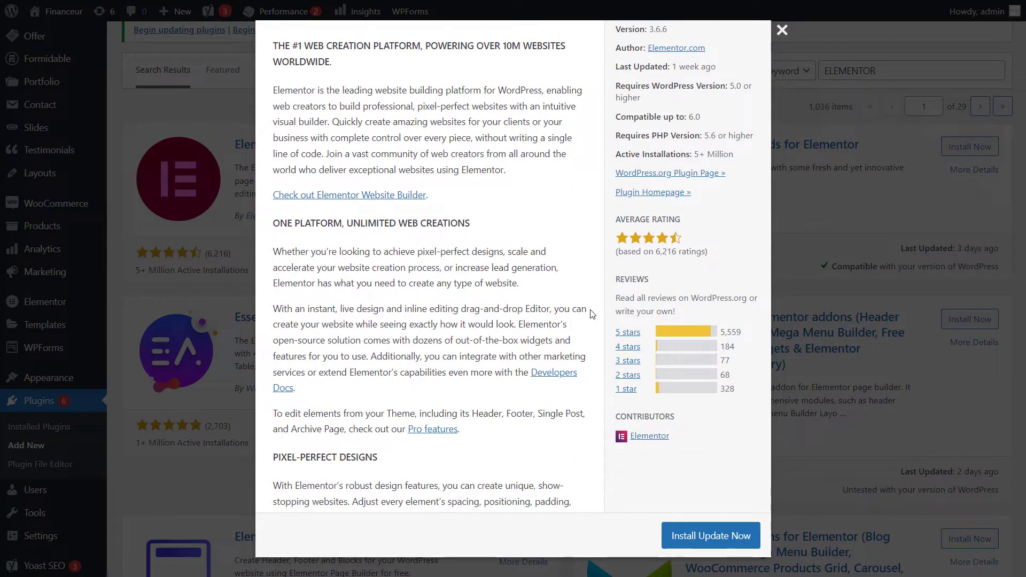
{"action": "left_click_drag", "start_coordinate": [273, 309], "coordinate": [564, 312]}
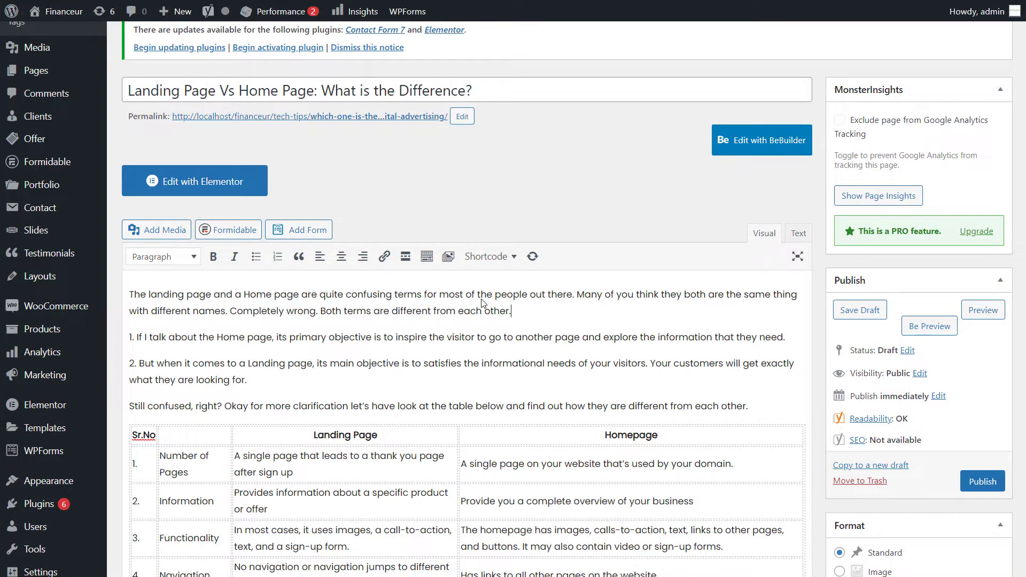
{"action": "scroll", "coordinate": [484, 299], "scroll_direction": "down", "scroll_amount": 2}
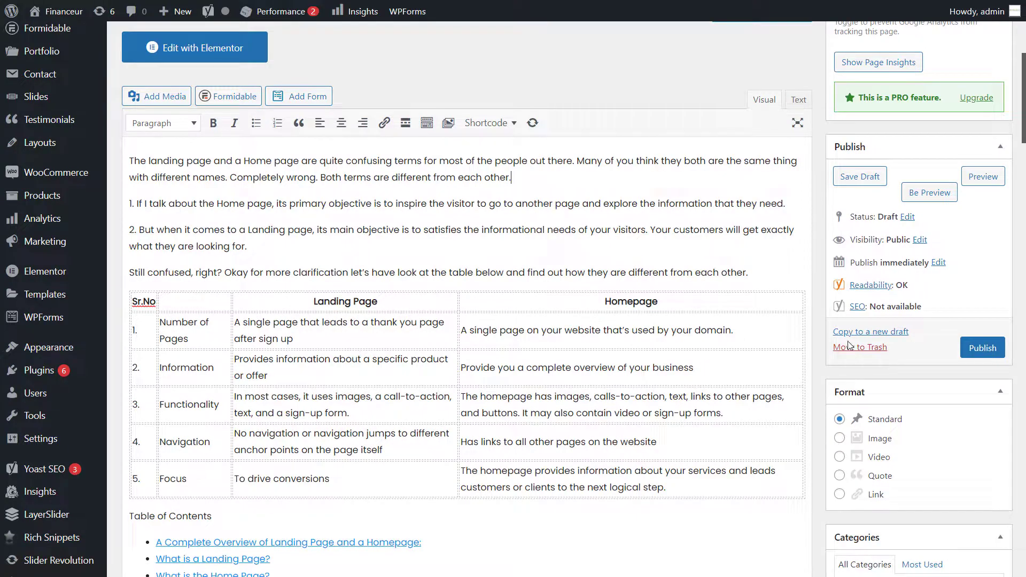
Publish the post 'Landing Page Vs Home Page: What is the Difference?'
{"action": "left_click", "coordinate": [966, 346]}
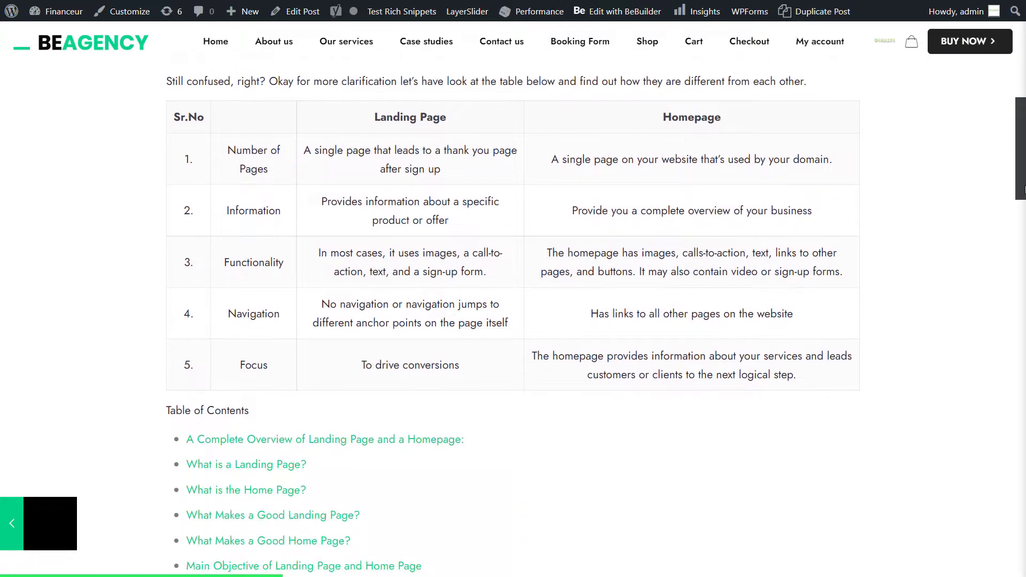
{"action": "scroll", "coordinate": [513, 299], "scroll_direction": "down", "scroll_amount": 6}
{"action": "scroll", "coordinate": [512, 299], "scroll_direction": "down", "scroll_amount": 2}
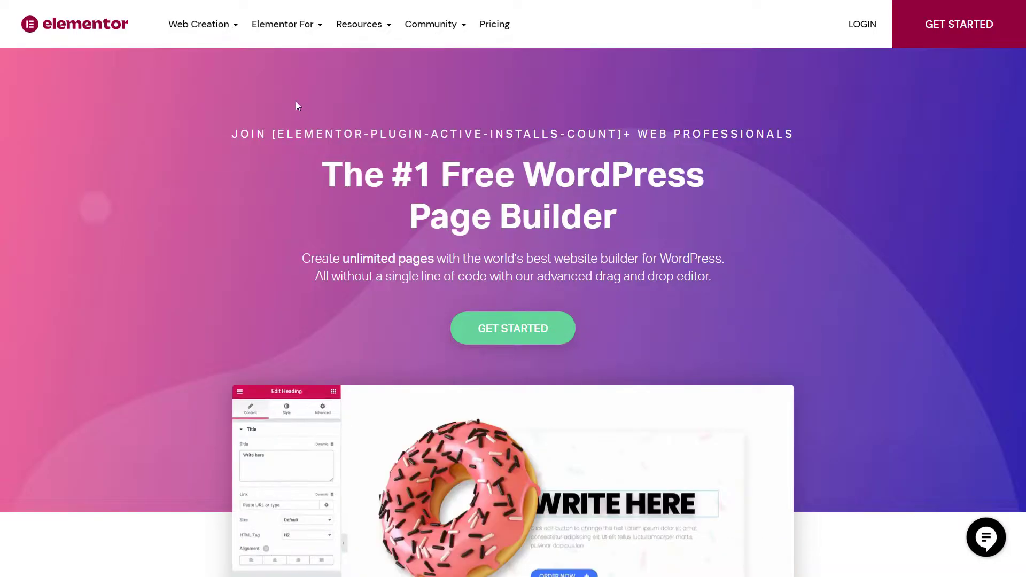
{"action": "mouse_move", "coordinate": [222, 32]}
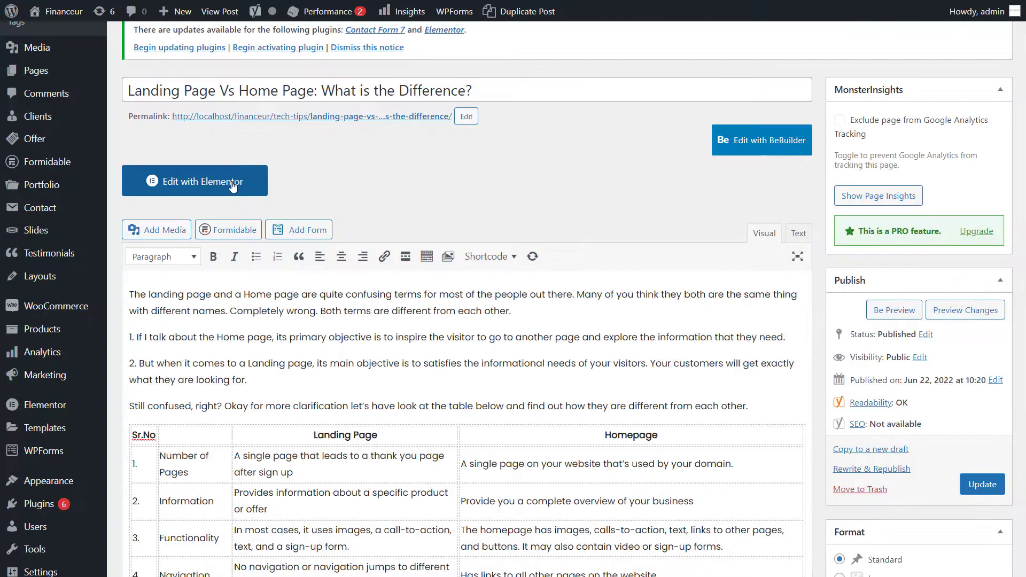
Launch Elementor on the 'Landing Page Vs Home Page' post and let the builder load
{"action": "left_click", "coordinate": [232, 181]}
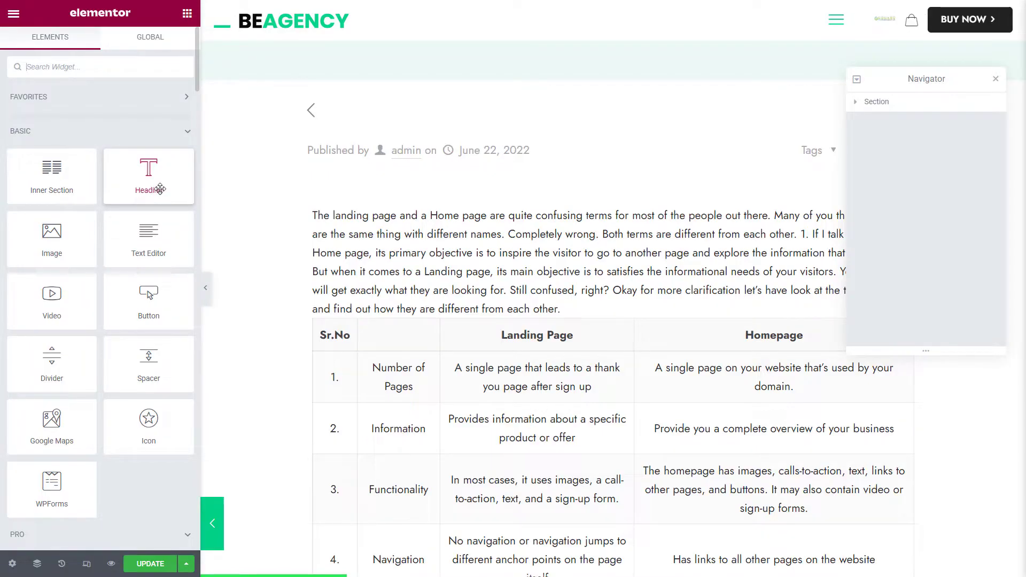
{"action": "left_click_drag", "start_coordinate": [155, 177], "coordinate": [481, 222]}
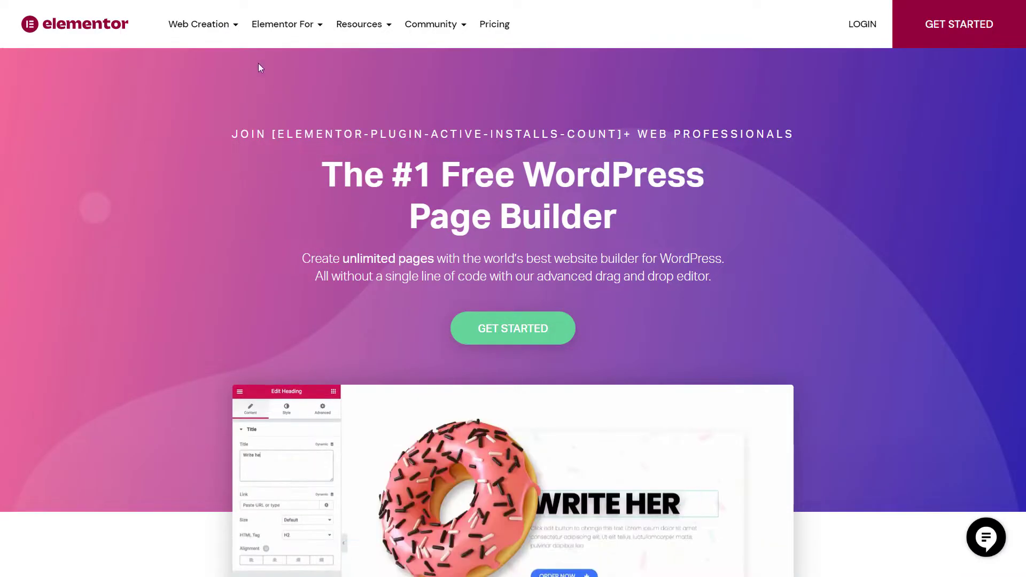
{"action": "mouse_move", "coordinate": [222, 32]}
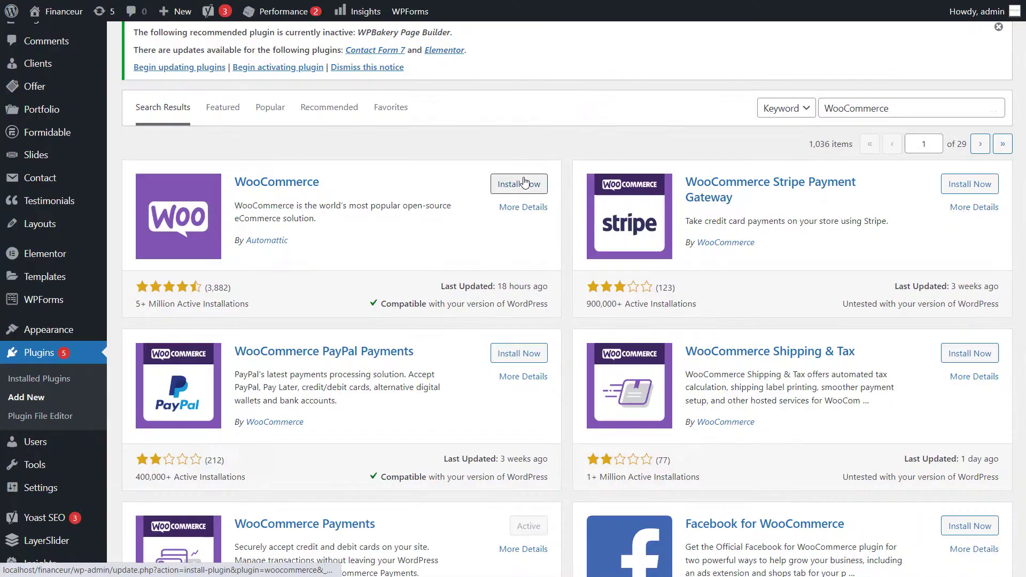
Install and activate the WooCommerce plugin
{"action": "left_click", "coordinate": [524, 183]}
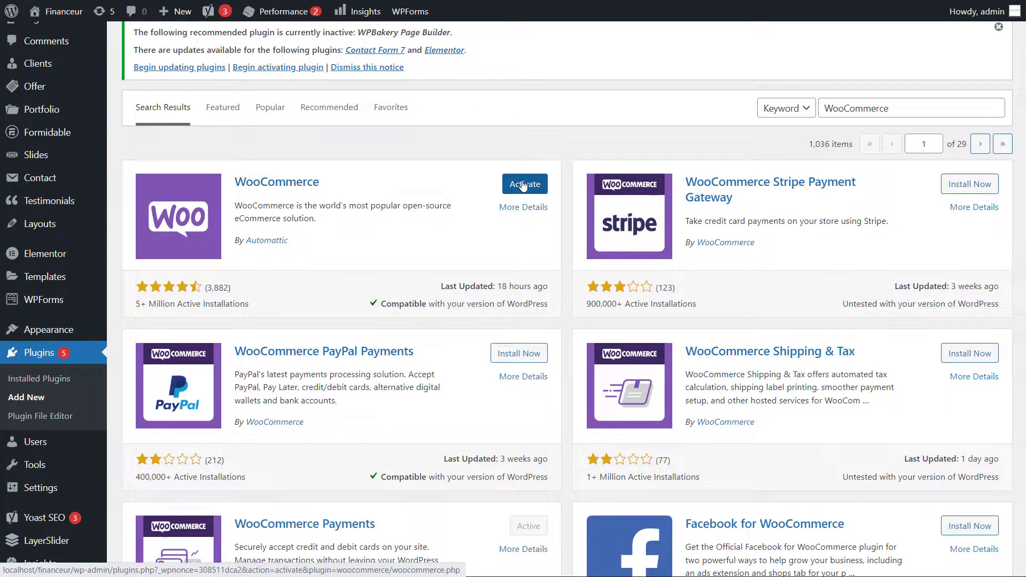
{"action": "left_click", "coordinate": [523, 184]}
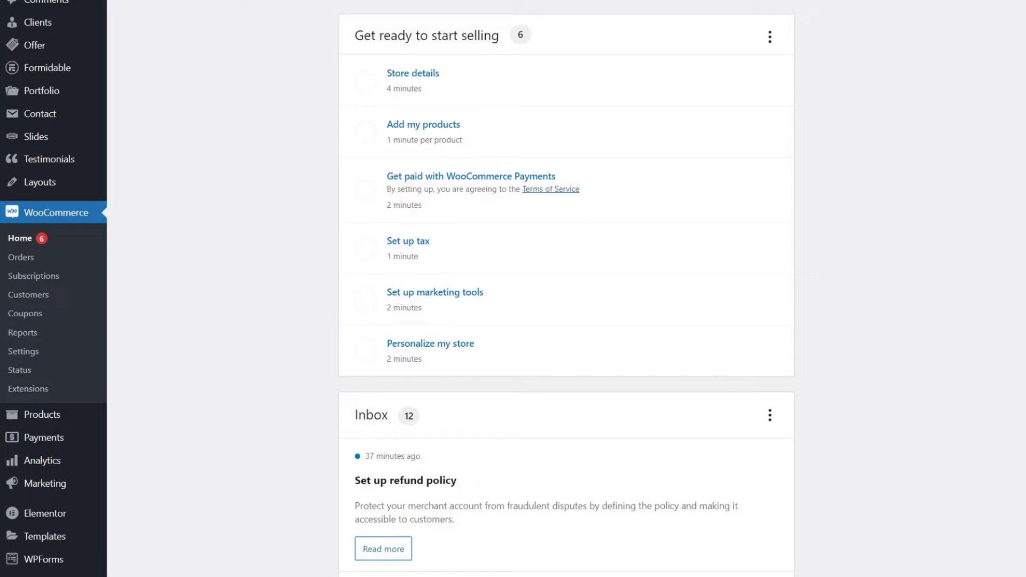
{"action": "scroll", "coordinate": [566, 289], "scroll_direction": "down", "scroll_amount": 3}
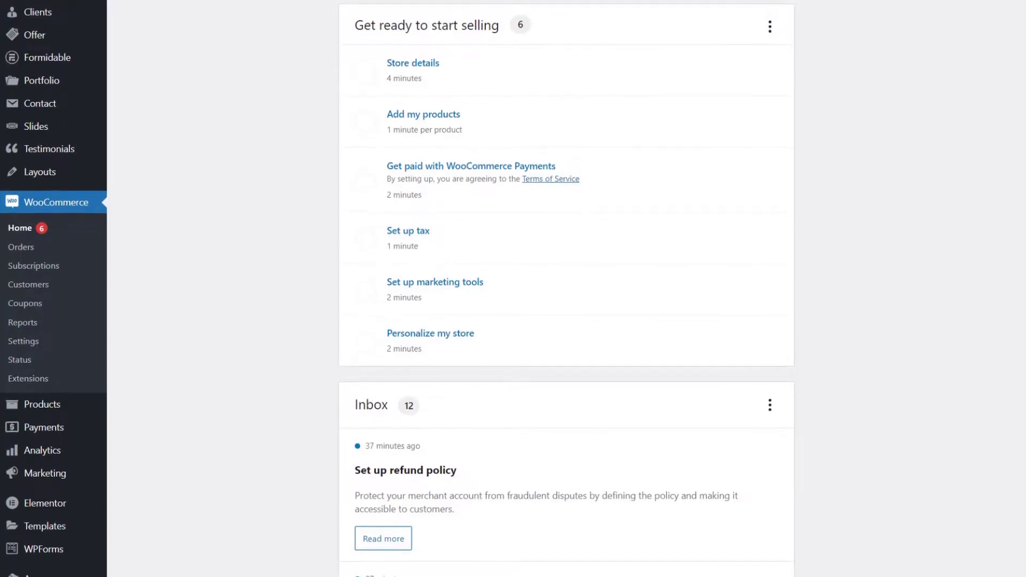
{"action": "scroll", "coordinate": [566, 288], "scroll_direction": "down", "scroll_amount": 5}
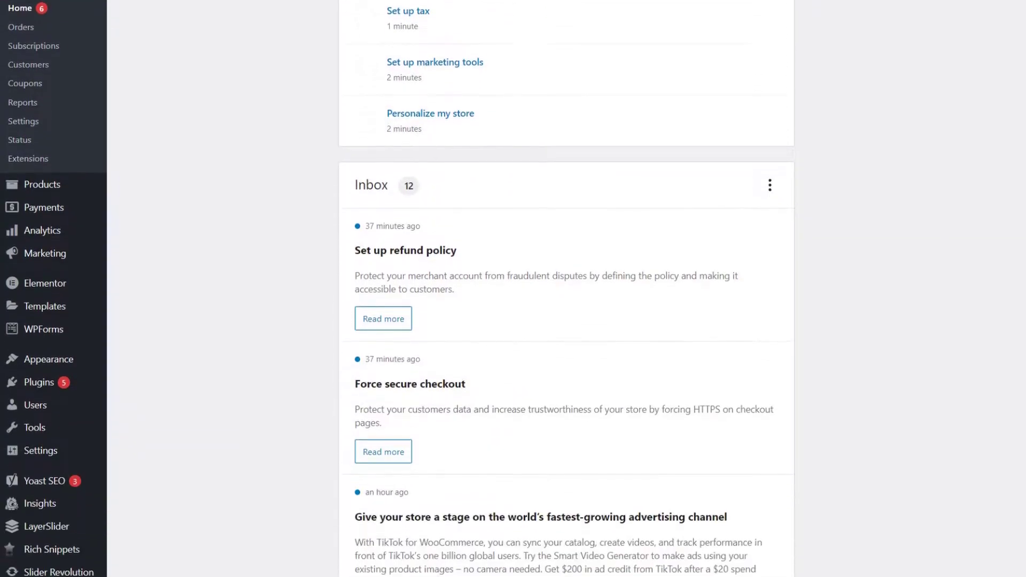
{"action": "scroll", "coordinate": [567, 289], "scroll_direction": "up", "scroll_amount": 8}
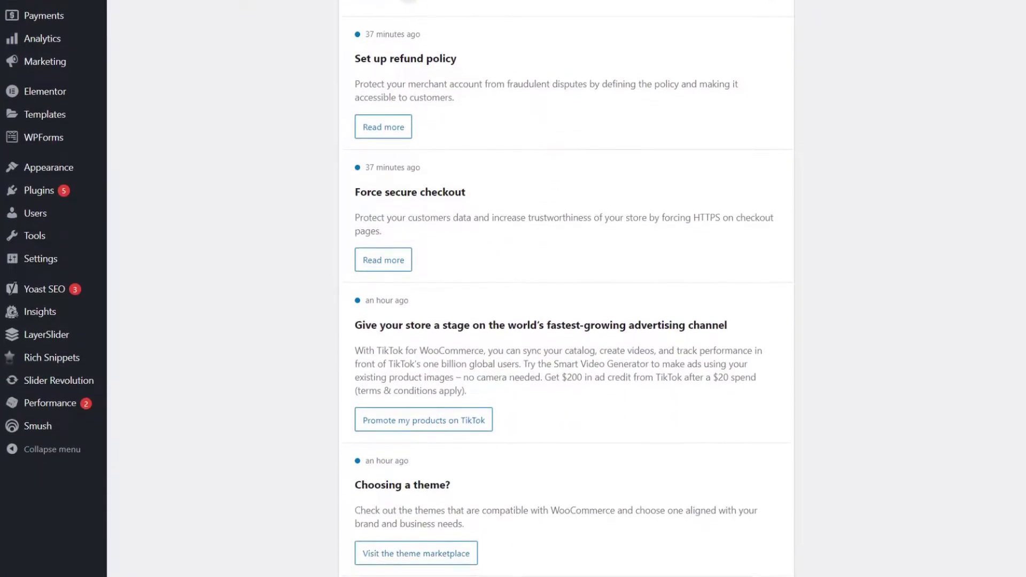
Start adding store products by creating one from a template
{"action": "left_click", "coordinate": [508, 231]}
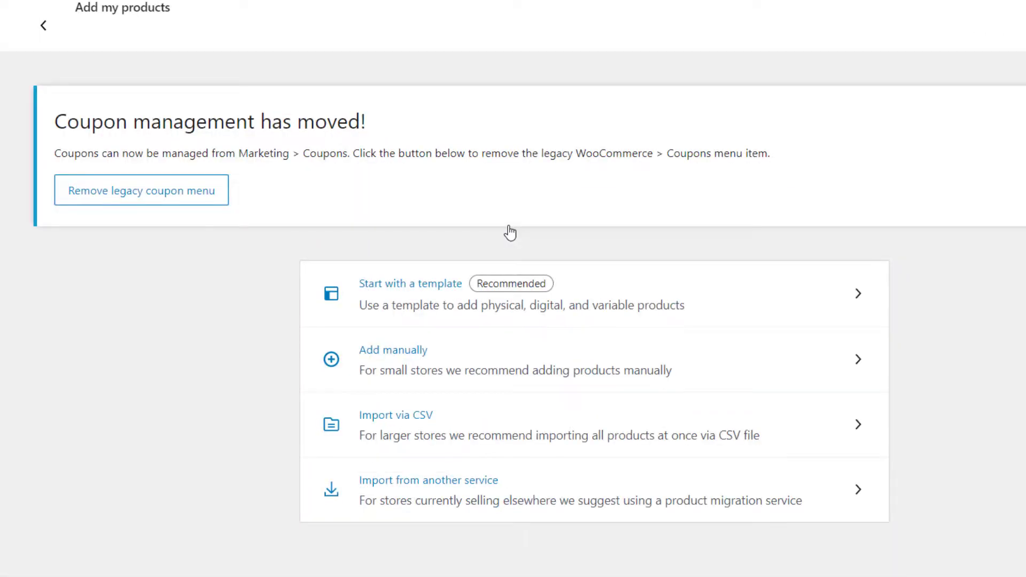
{"action": "left_click", "coordinate": [492, 307]}
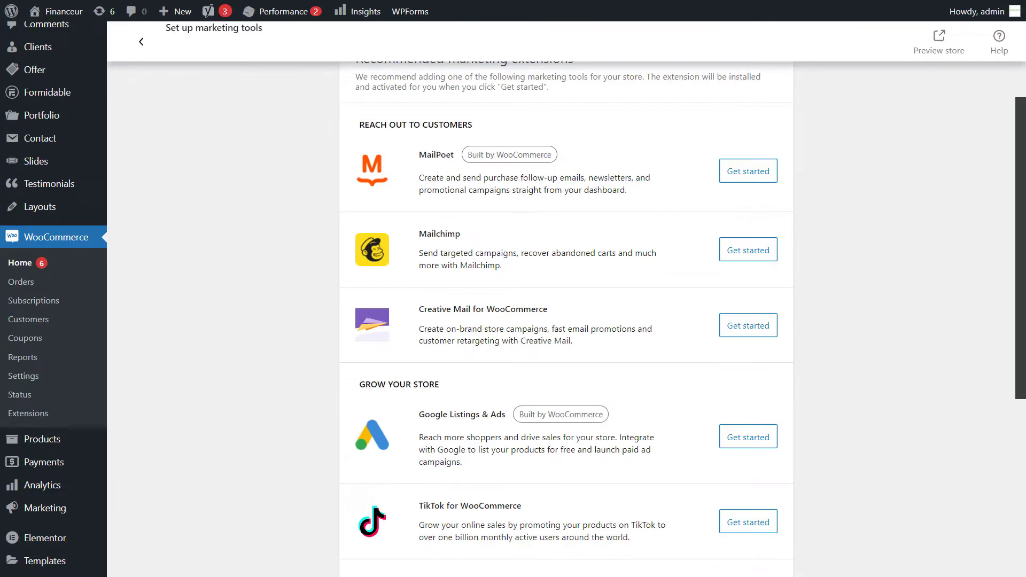
{"action": "scroll", "coordinate": [513, 320], "scroll_direction": "down", "scroll_amount": 3}
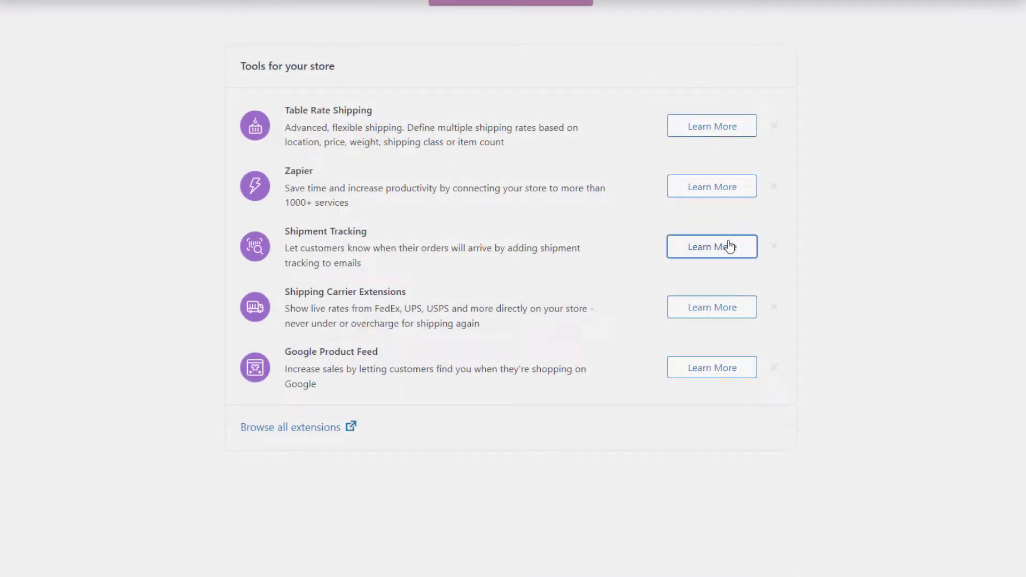
Read the Shipment Tracking extension's product page
{"action": "left_click", "coordinate": [728, 247]}
{"action": "scroll", "coordinate": [513, 321], "scroll_direction": "down", "scroll_amount": 3}
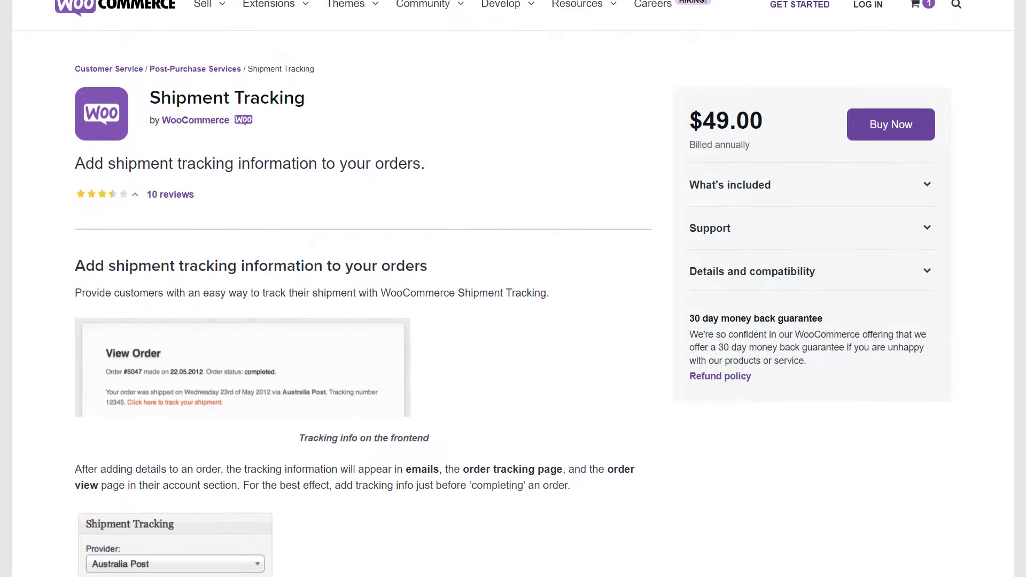
{"action": "scroll", "coordinate": [513, 321], "scroll_direction": "down", "scroll_amount": 2}
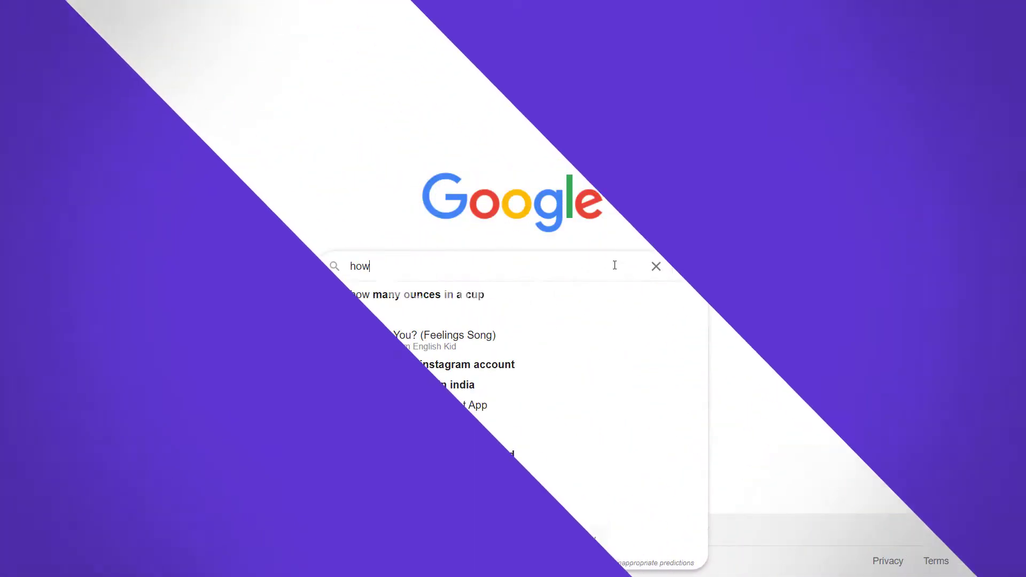
Search Google for 'how to rank higher on google in 2022' via the autocomplete suggestion
{"action": "type", "text": "to rank higher on"}
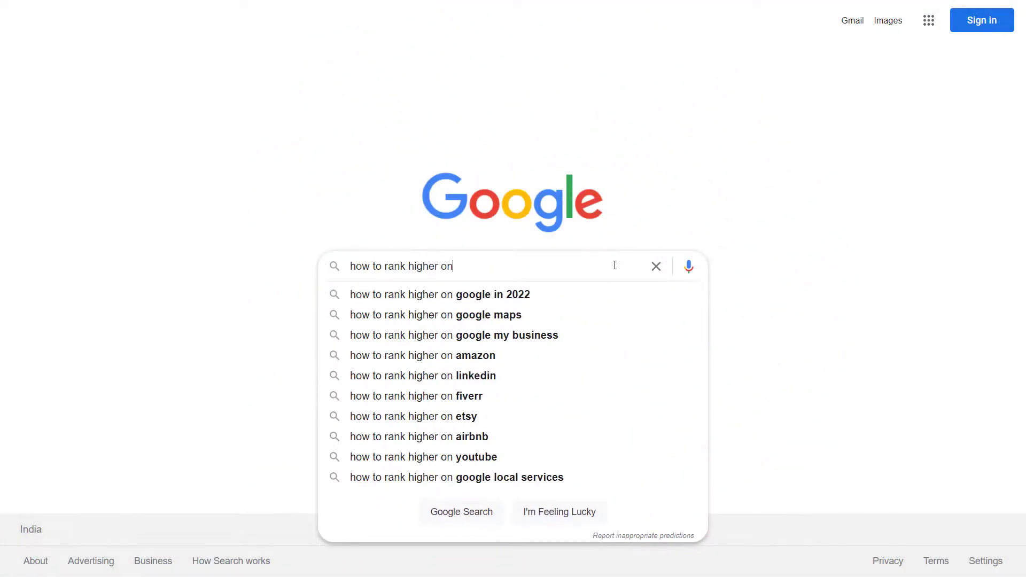
{"action": "type", "text": " googl"}
{"action": "key", "text": "Down"}
{"action": "key", "text": "Return"}
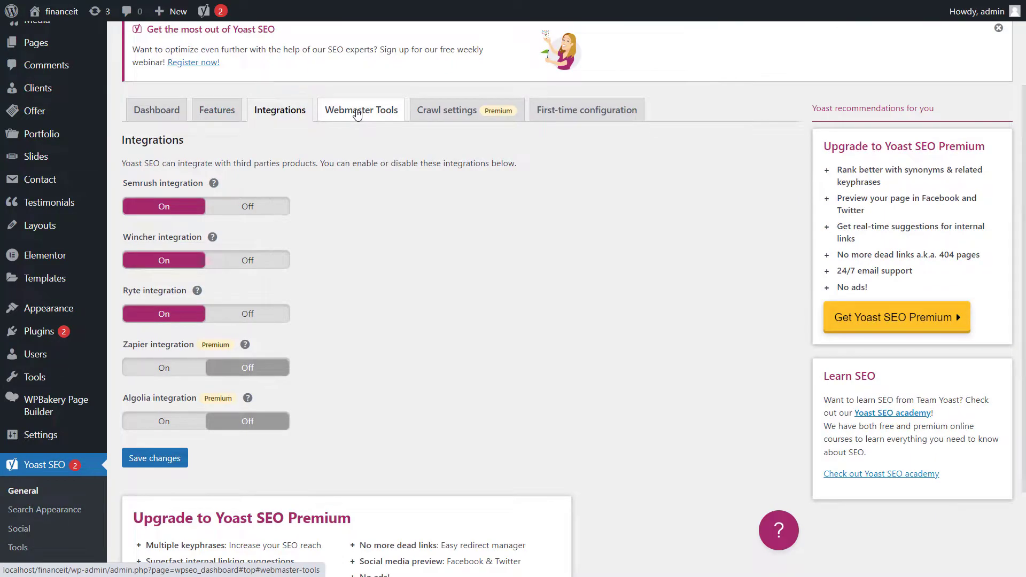
In Yoast's Webmaster Tools settings, enter the SEO title 'Add Page Title Here'
{"action": "left_click", "coordinate": [357, 114]}
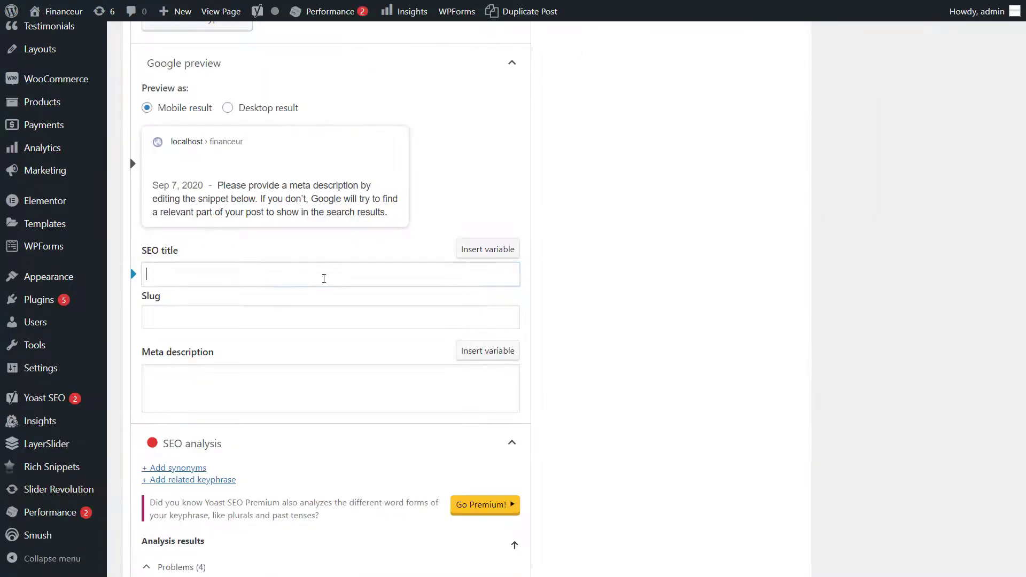
{"action": "left_click", "coordinate": [323, 278]}
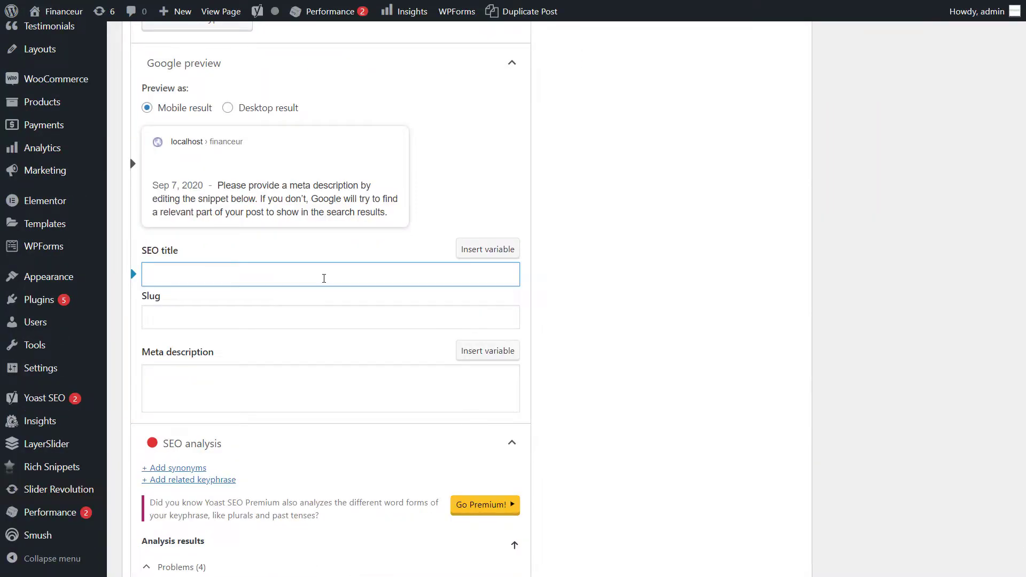
{"action": "type", "text": "Add Page Title Here"}
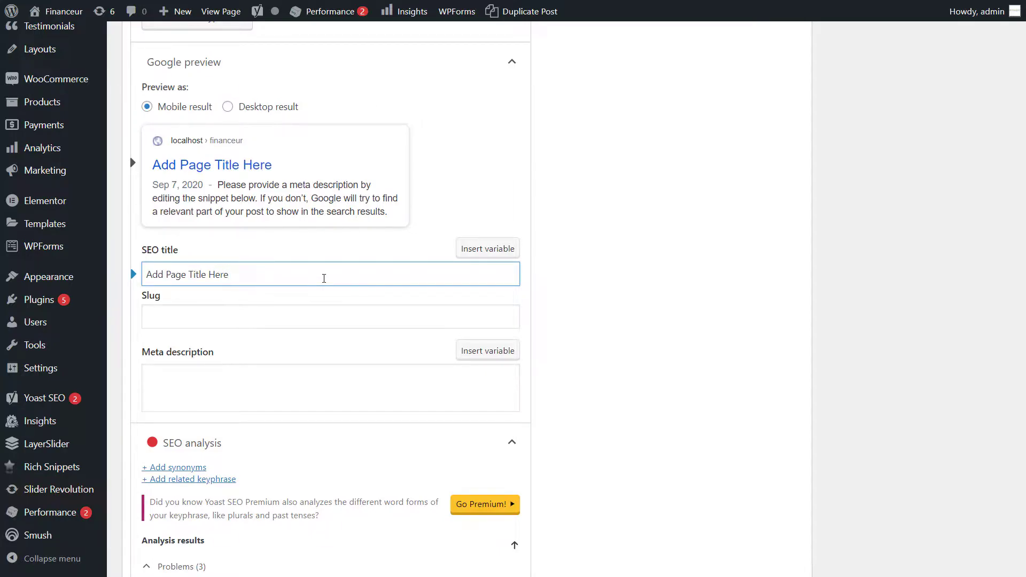
{"action": "scroll", "coordinate": [328, 298], "scroll_direction": "up", "scroll_amount": 3}
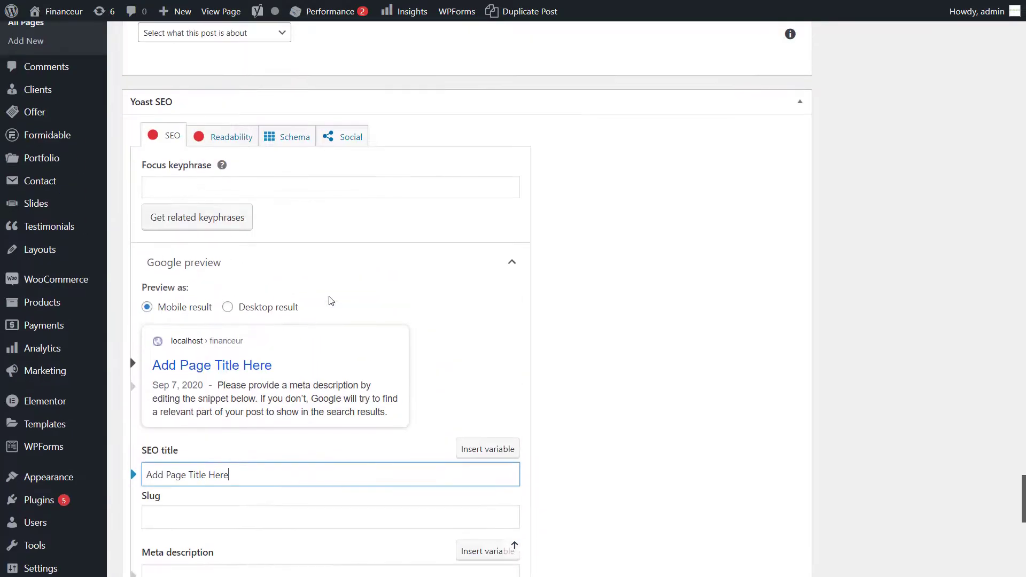
Start a focus keyphrase, then go to Yoast SEO's Premium extensions page
{"action": "left_click", "coordinate": [303, 197]}
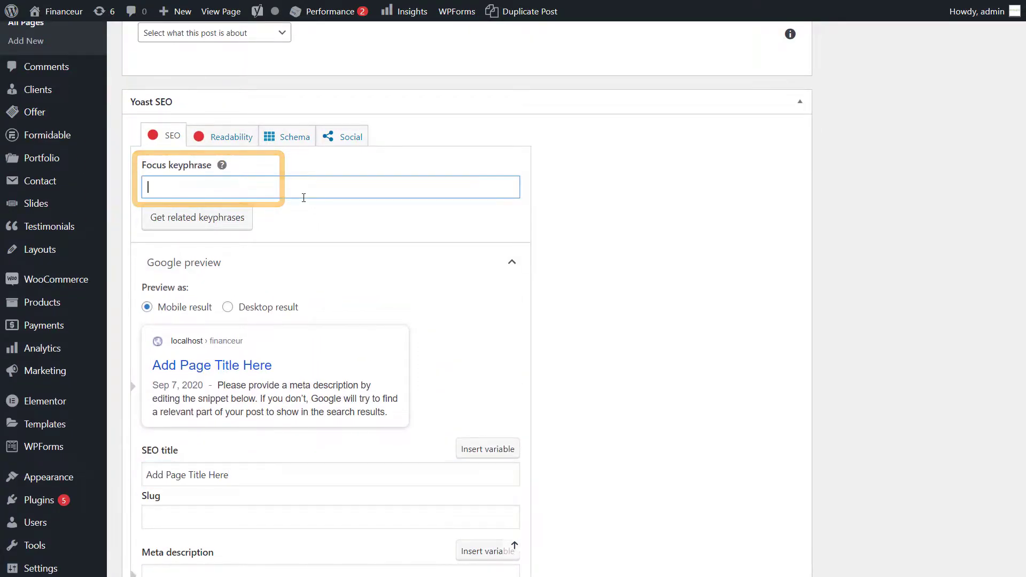
{"action": "scroll", "coordinate": [302, 198], "scroll_direction": "down", "scroll_amount": 3}
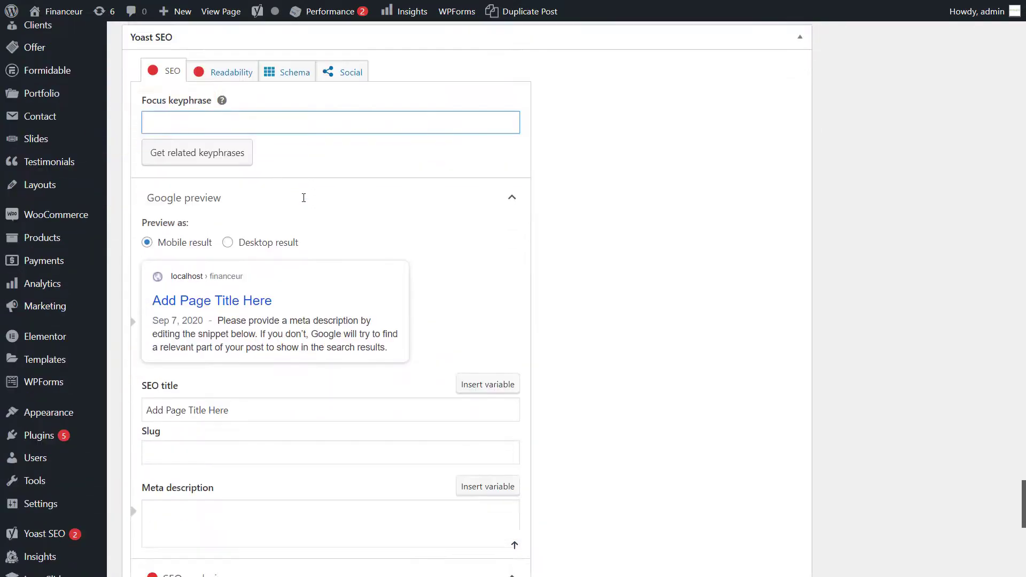
{"action": "scroll", "coordinate": [297, 379], "scroll_direction": "down", "scroll_amount": 4}
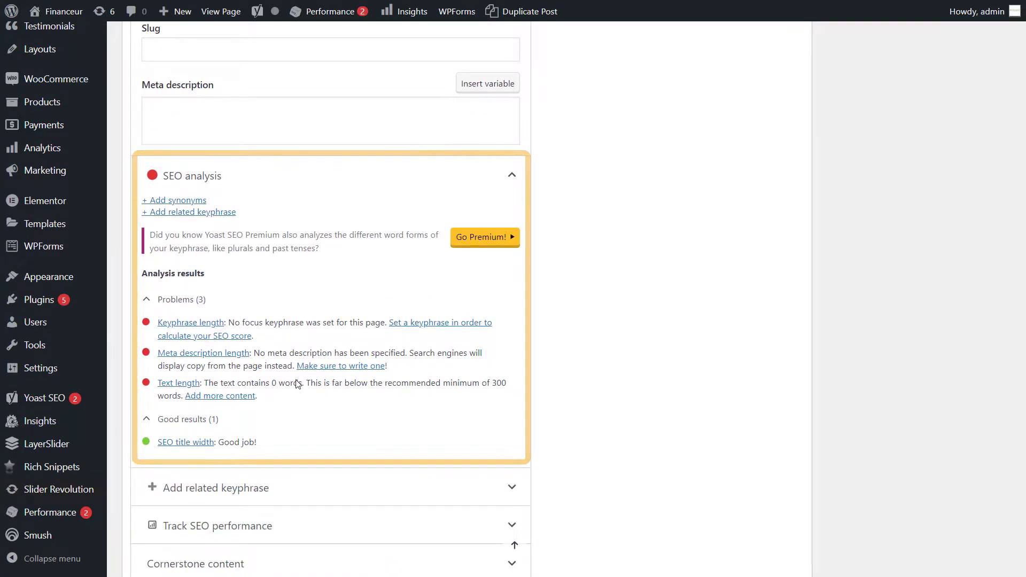
{"action": "mouse_move", "coordinate": [119, 316]}
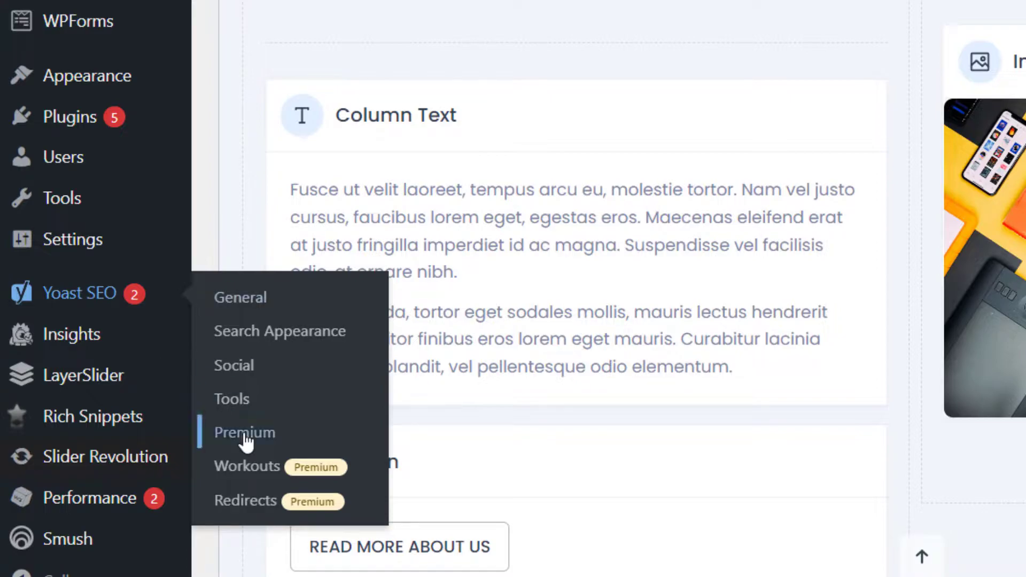
{"action": "left_click", "coordinate": [244, 434]}
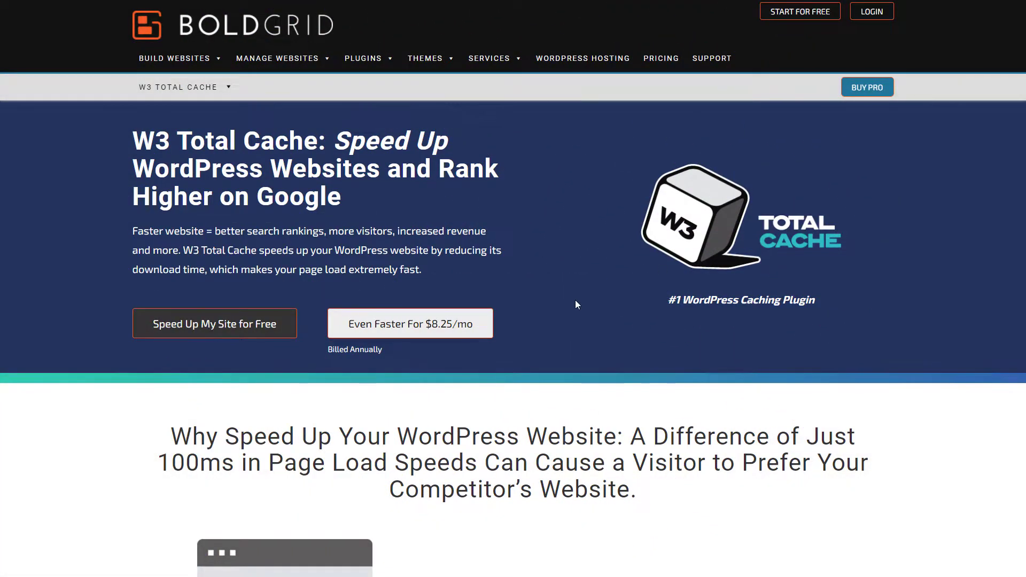
Open Performance > Minify and browse the HTML & XML, JS and CSS minification sections
{"action": "mouse_move", "coordinate": [193, 64]}
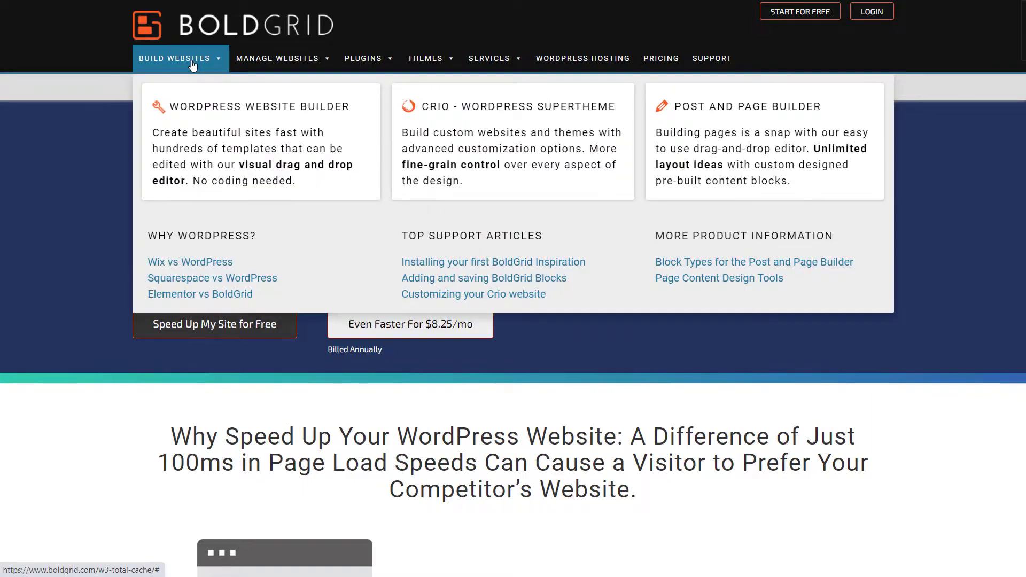
{"action": "mouse_move", "coordinate": [316, 63]}
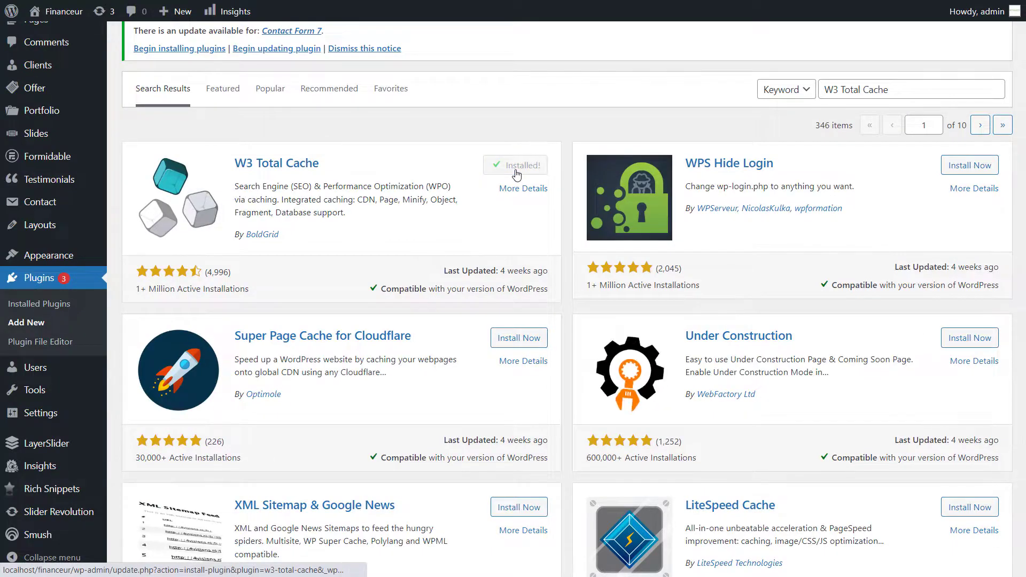
{"action": "mouse_move", "coordinate": [68, 510]}
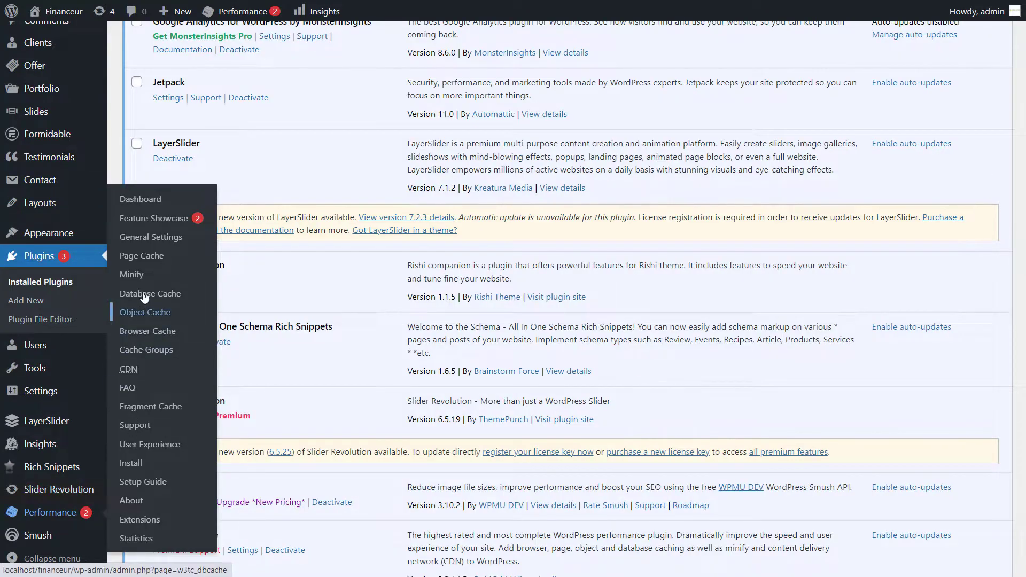
{"action": "left_click", "coordinate": [138, 275]}
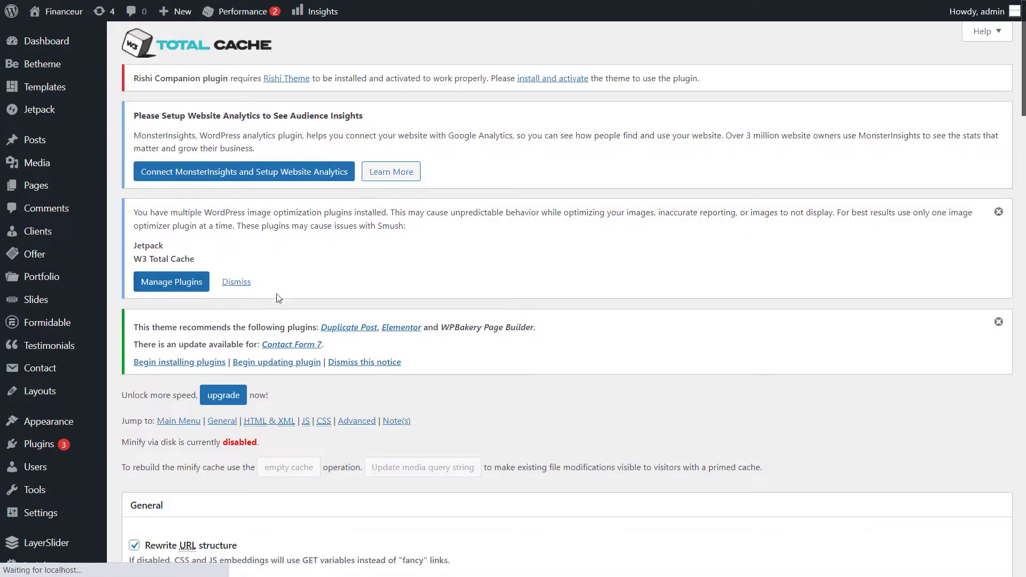
{"action": "scroll", "coordinate": [570, 321], "scroll_direction": "down", "scroll_amount": 2}
{"action": "scroll", "coordinate": [572, 353], "scroll_direction": "down", "scroll_amount": 4}
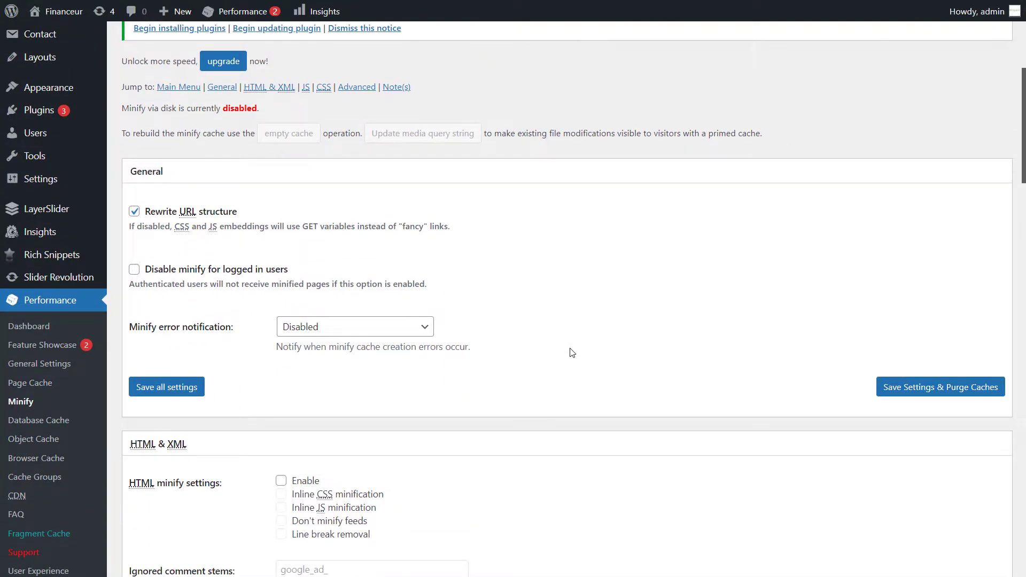
{"action": "scroll", "coordinate": [572, 353], "scroll_direction": "down", "scroll_amount": 8}
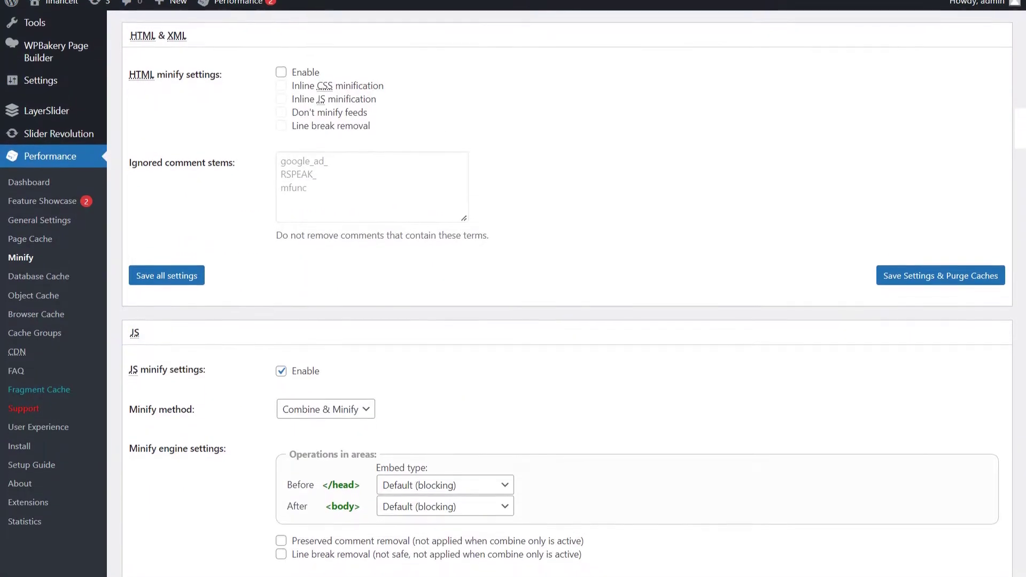
{"action": "scroll", "coordinate": [566, 288], "scroll_direction": "down", "scroll_amount": 4}
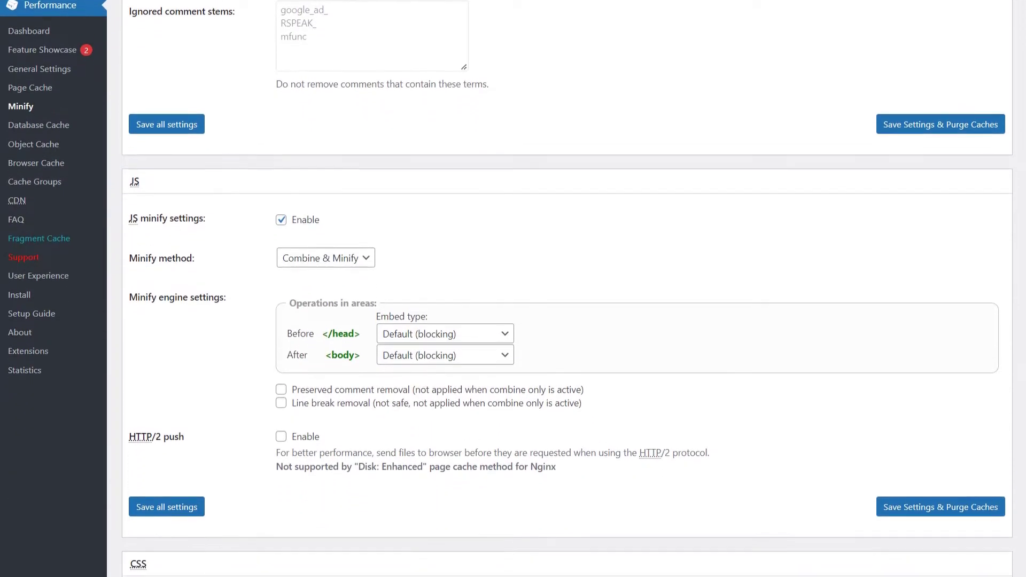
{"action": "scroll", "coordinate": [566, 289], "scroll_direction": "down", "scroll_amount": 4}
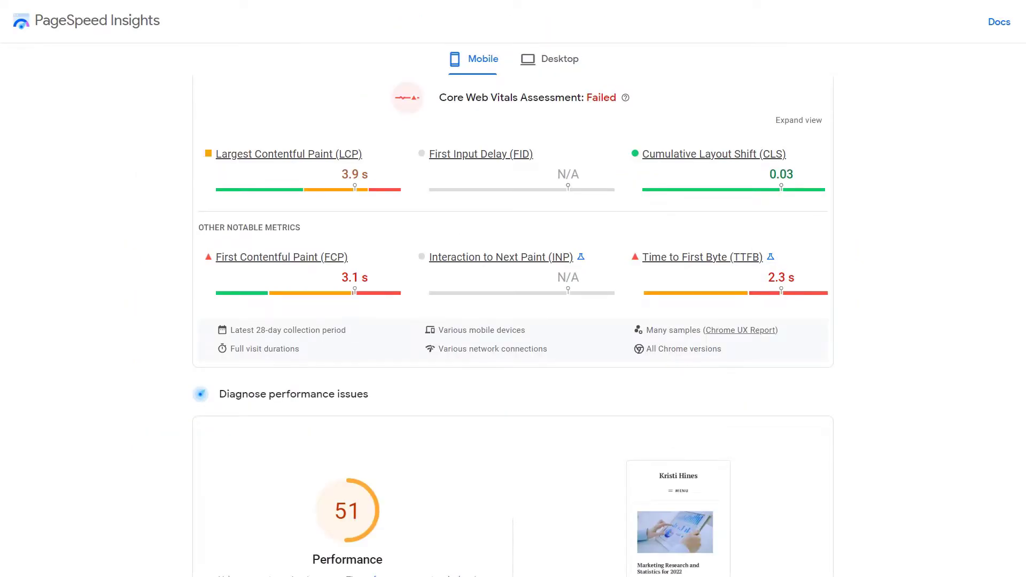
Scroll the mobile PageSpeed report down to the Eliminate render-blocking resources opportunity
{"action": "scroll", "coordinate": [513, 289], "scroll_direction": "down", "scroll_amount": 5}
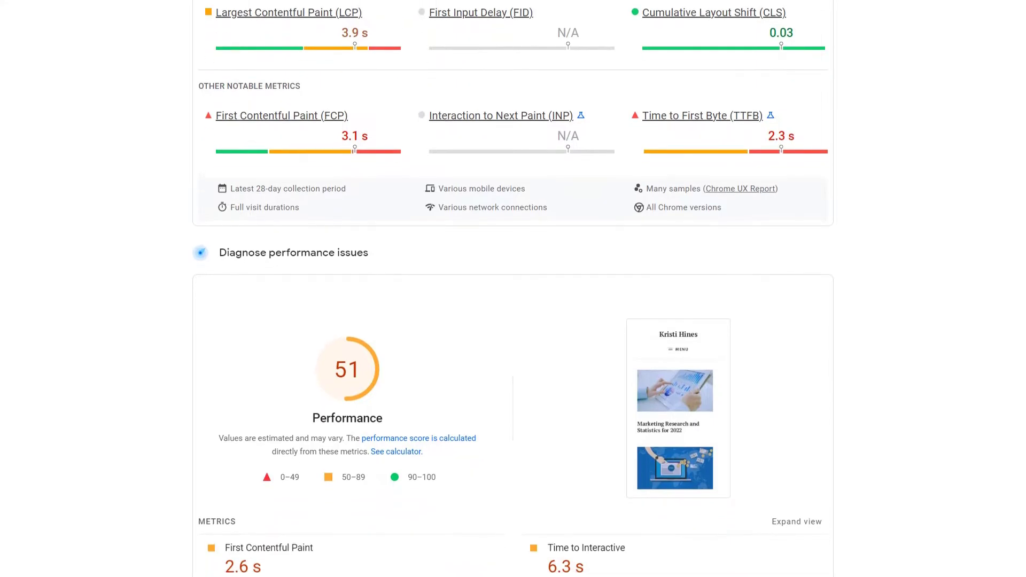
{"action": "scroll", "coordinate": [513, 288], "scroll_direction": "down", "scroll_amount": 2}
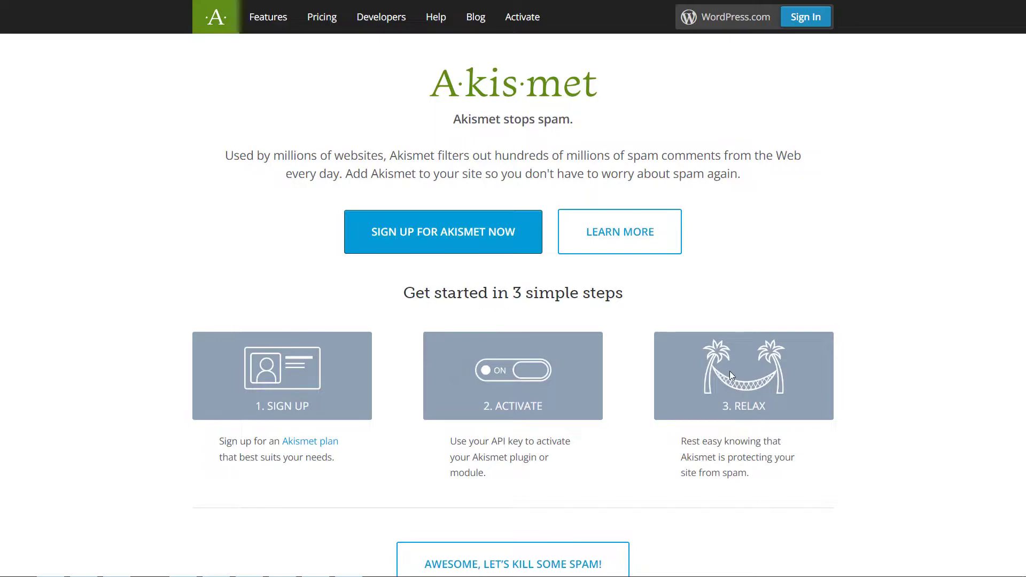
Read the akismet.com page explaining how Akismet works
{"action": "left_click", "coordinate": [642, 248]}
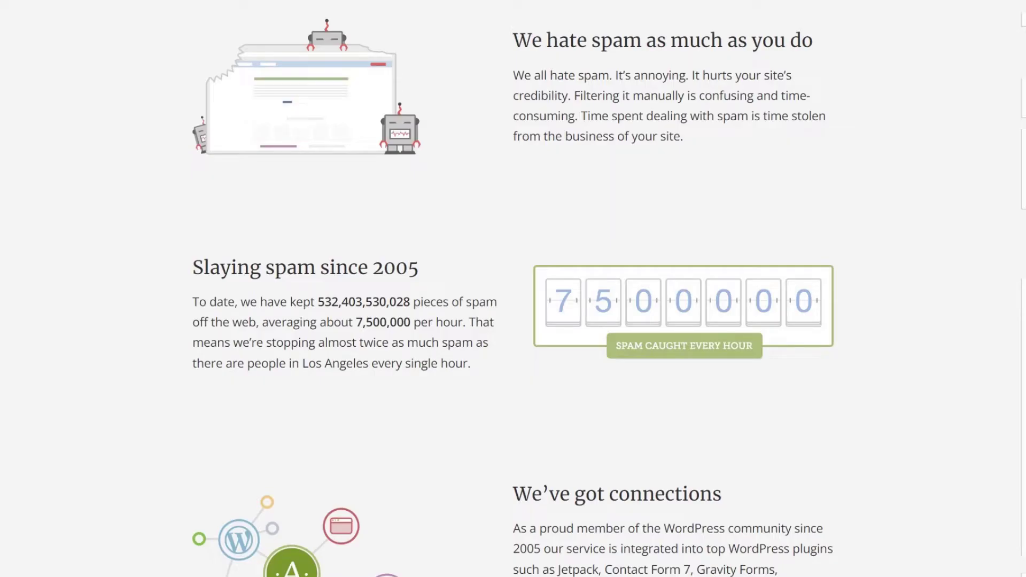
{"action": "scroll", "coordinate": [513, 288], "scroll_direction": "down", "scroll_amount": 2}
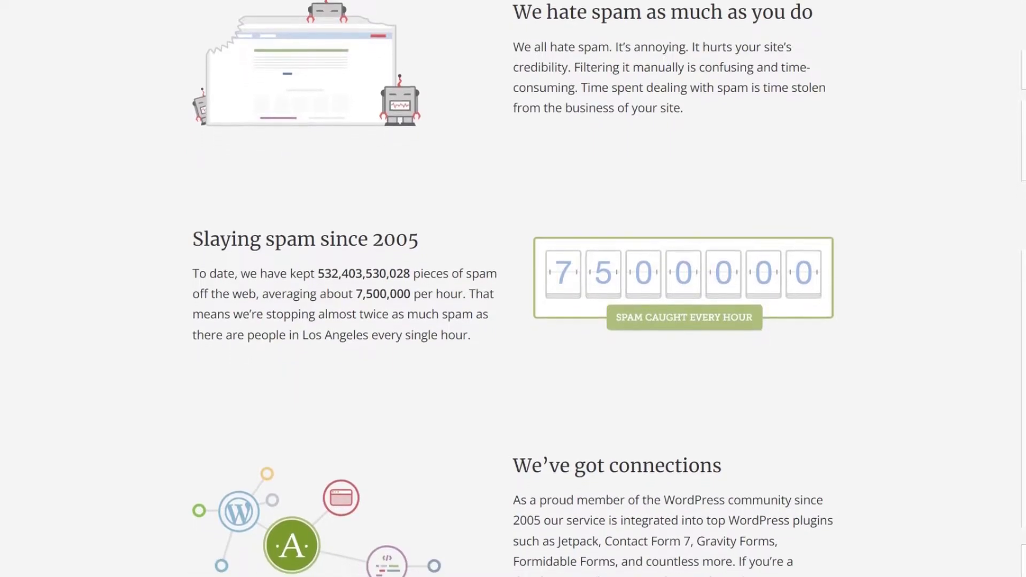
{"action": "scroll", "coordinate": [513, 289], "scroll_direction": "down", "scroll_amount": 5}
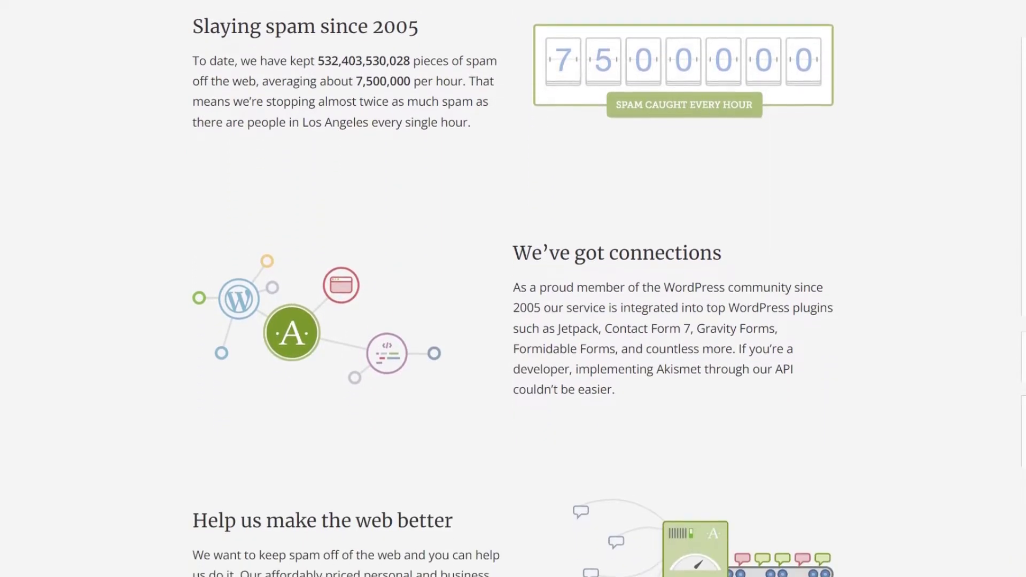
{"action": "scroll", "coordinate": [513, 289], "scroll_direction": "down", "scroll_amount": 3}
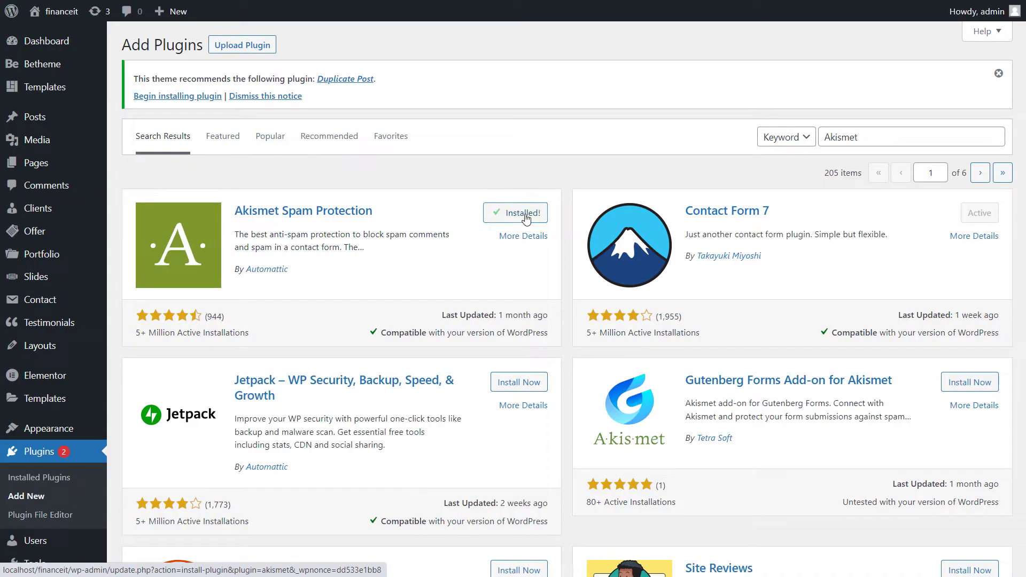
Activate Akismet, begin account setup and choose the pay-what-you-want Personal plan
{"action": "left_click", "coordinate": [525, 214]}
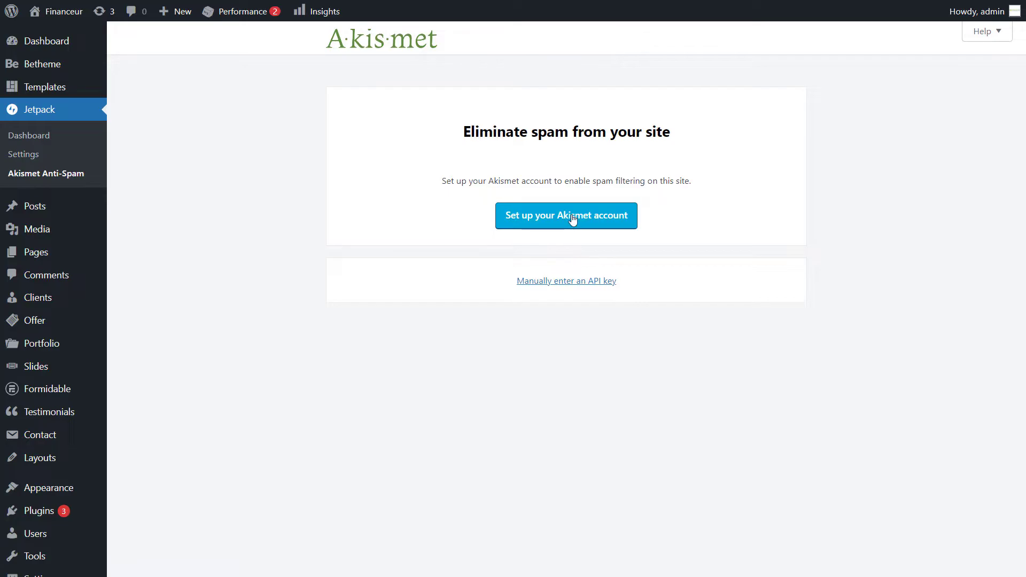
{"action": "left_click", "coordinate": [572, 220]}
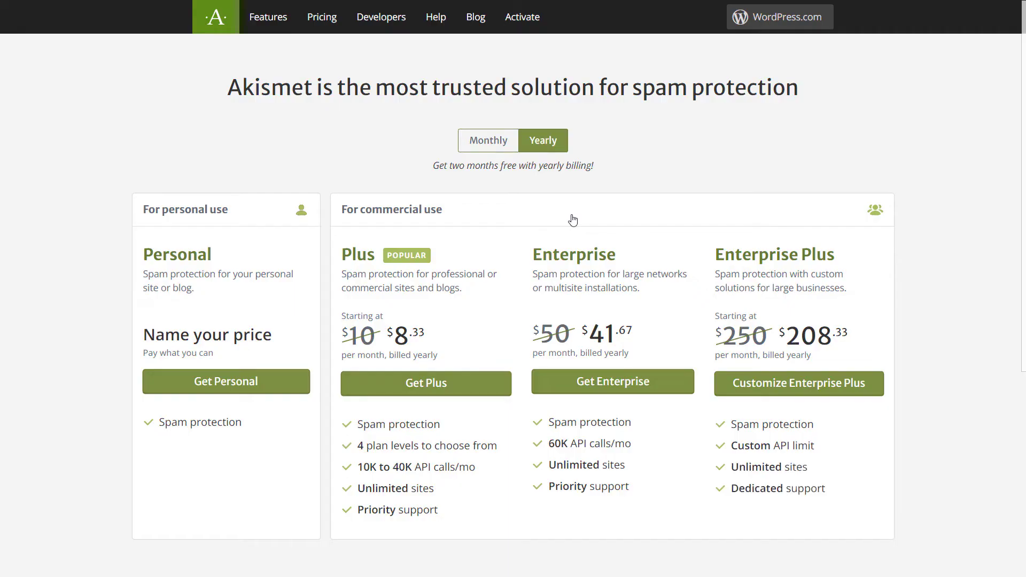
{"action": "left_click", "coordinate": [259, 382]}
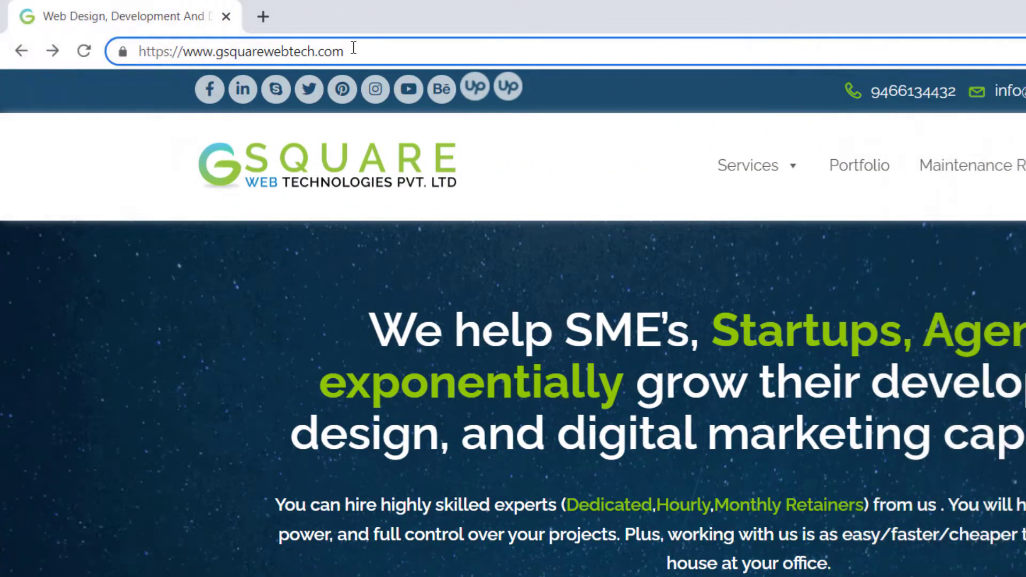
Load the site's /sitemap.xml index, view post-sitemap.xml, then start an XML-Sitemaps.com crawl of the site
{"action": "left_click", "coordinate": [351, 47]}
{"action": "type", "text": "/sitemap.xml"}
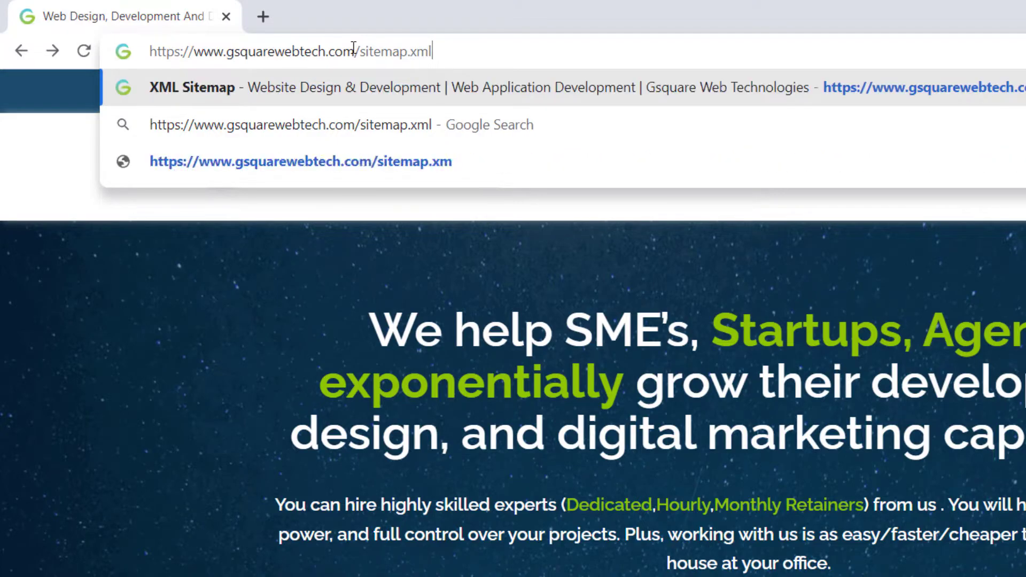
{"action": "key", "text": "Return"}
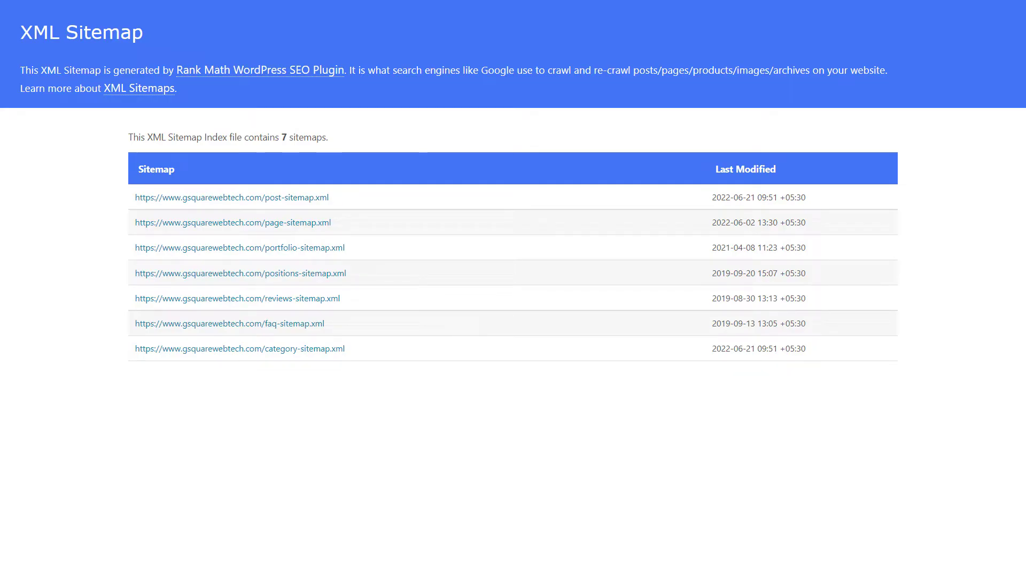
{"action": "left_click", "coordinate": [231, 197]}
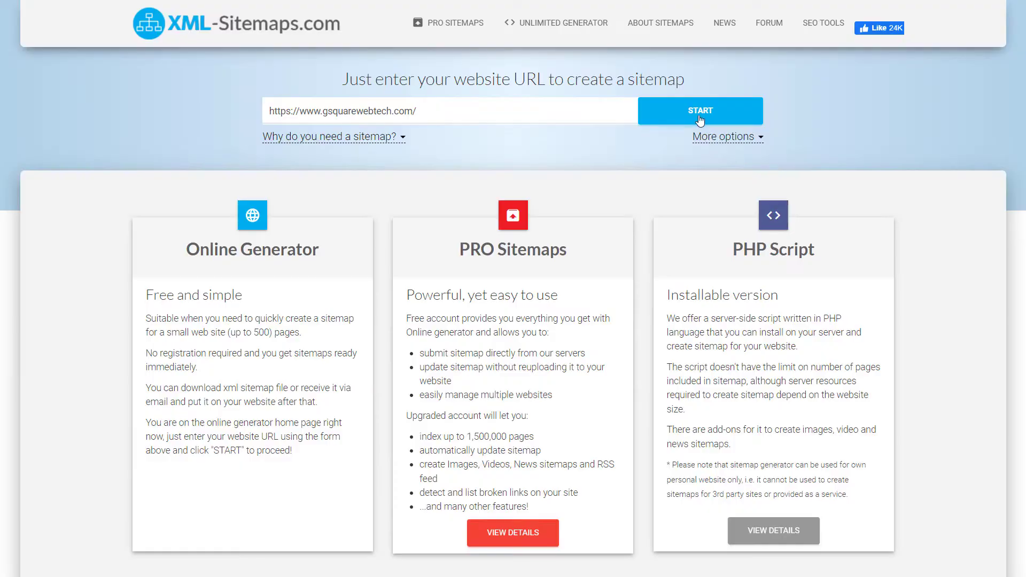
{"action": "left_click", "coordinate": [700, 119]}
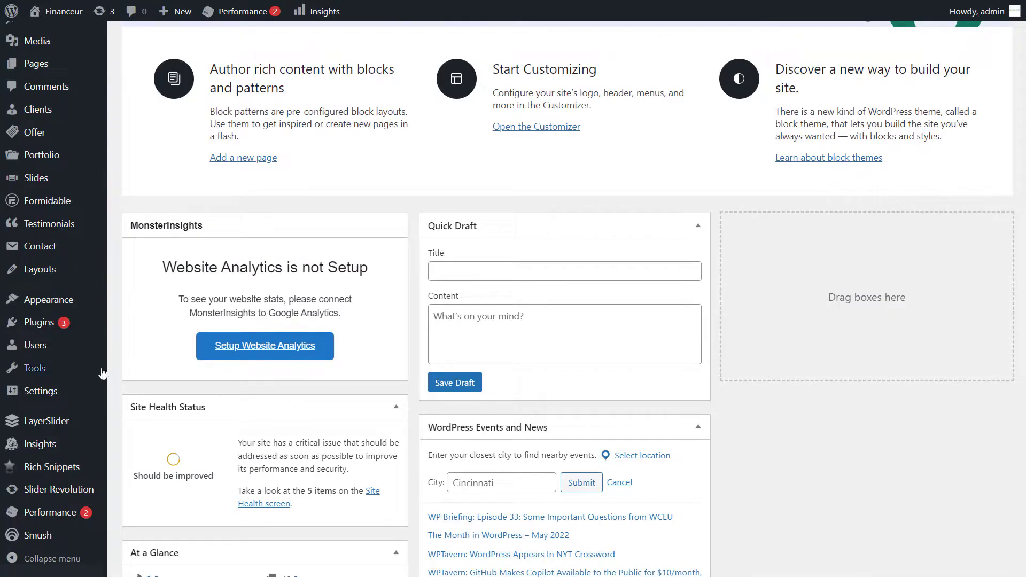
Enable Include product tags, Include static pages and Include categories in the XML-Sitemap settings
{"action": "mouse_move", "coordinate": [101, 390]}
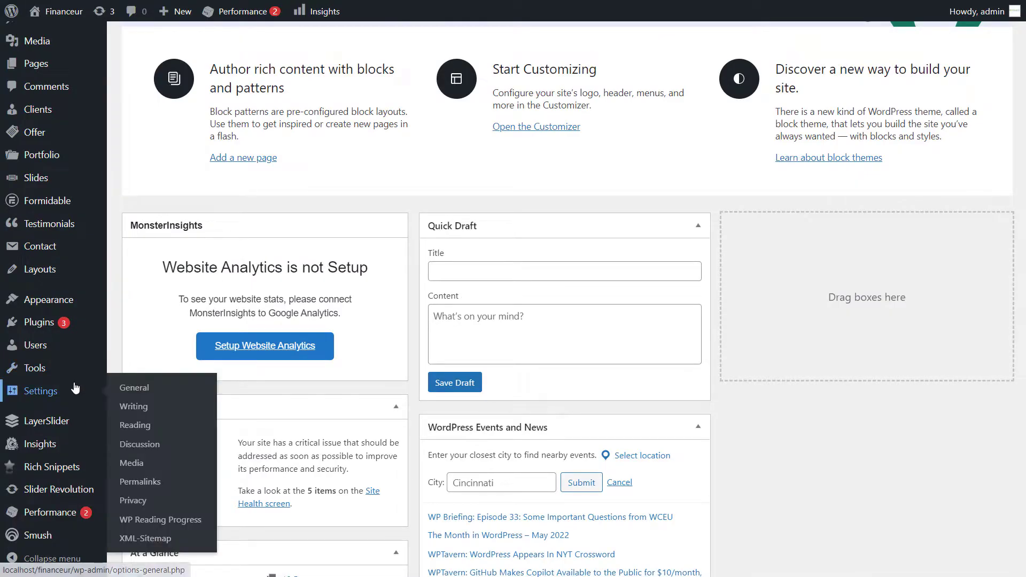
{"action": "left_click", "coordinate": [145, 538]}
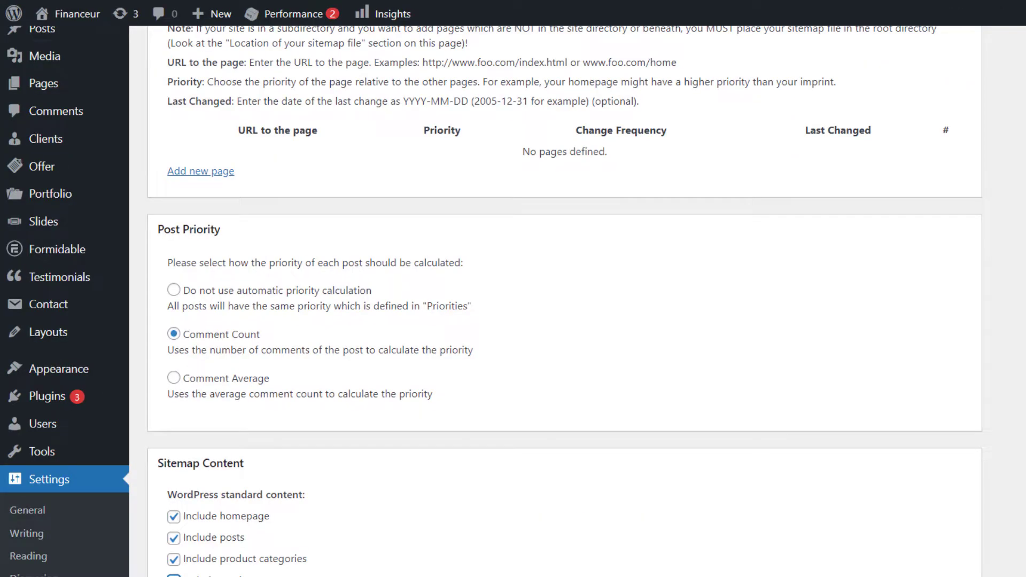
{"action": "scroll", "coordinate": [904, 388], "scroll_direction": "down", "scroll_amount": 5}
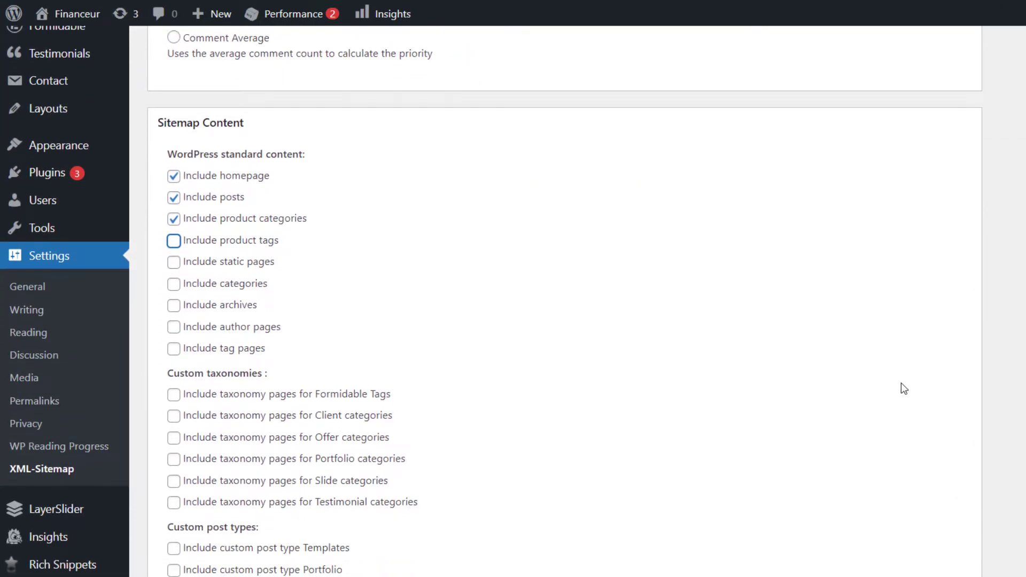
{"action": "left_click", "coordinate": [219, 242]}
{"action": "left_click", "coordinate": [221, 264]}
{"action": "left_click", "coordinate": [219, 286]}
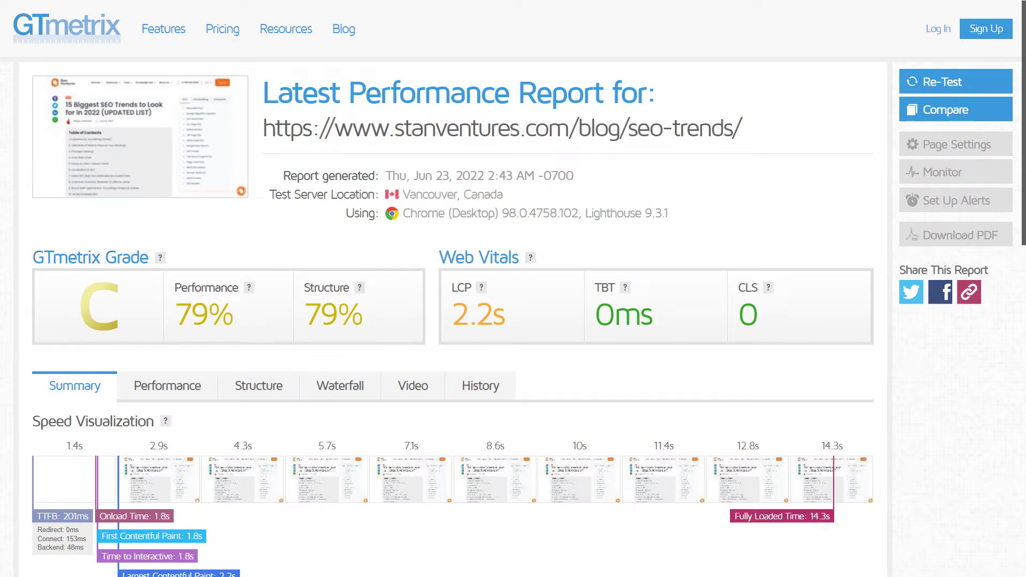
Scroll the GTmetrix report down to its Top Issues section
{"action": "scroll", "coordinate": [513, 288], "scroll_direction": "down", "scroll_amount": 10}
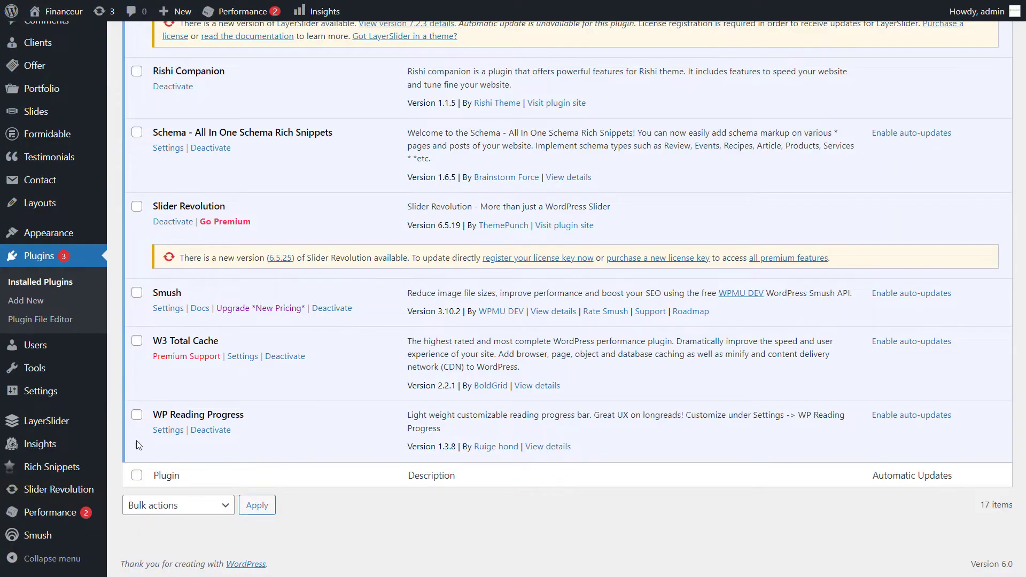
Activate Smush lazy loading from the Lazy Load settings on the Smush dashboard
{"action": "mouse_move", "coordinate": [74, 535]}
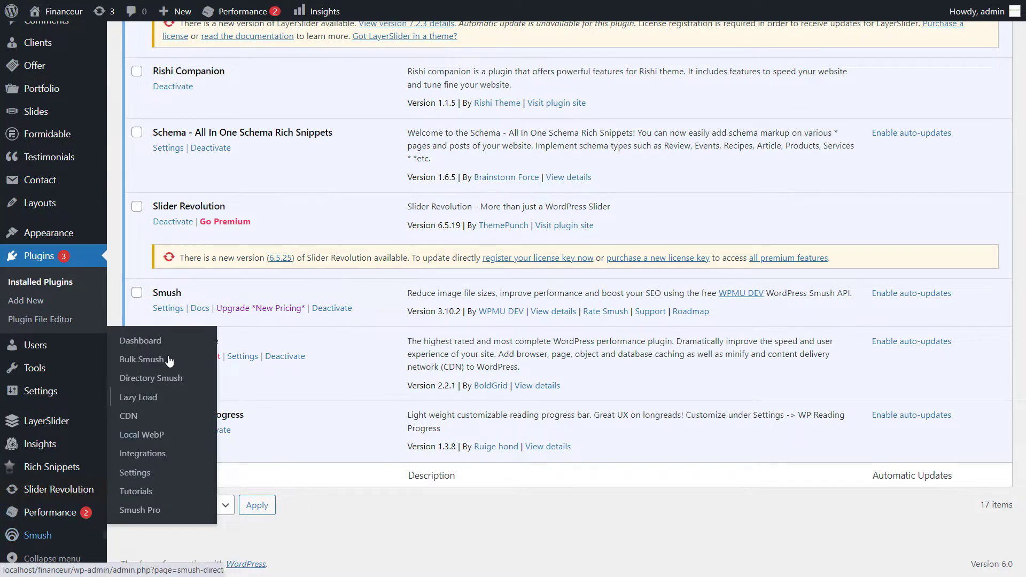
{"action": "left_click", "coordinate": [140, 340]}
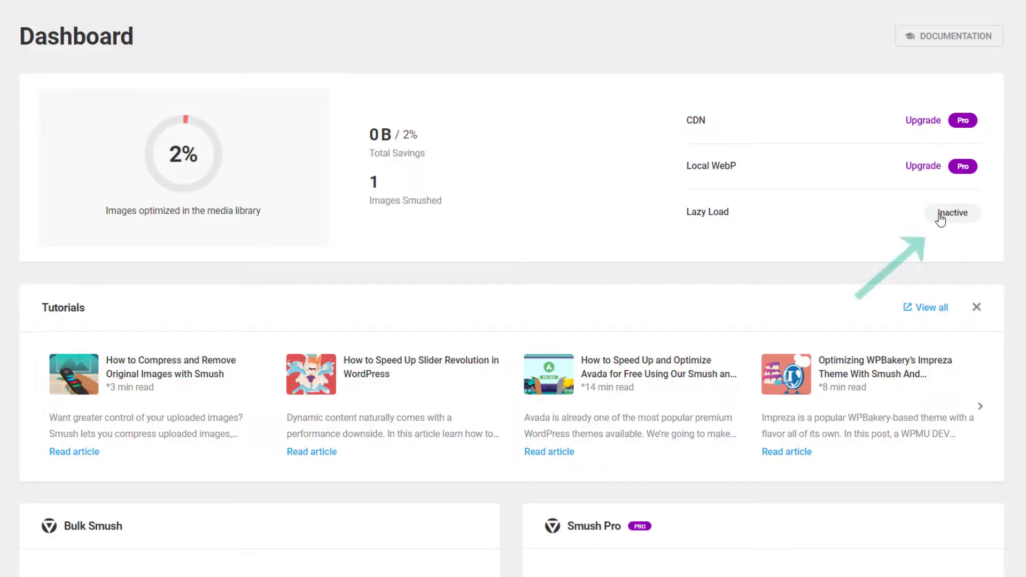
{"action": "left_click", "coordinate": [940, 215]}
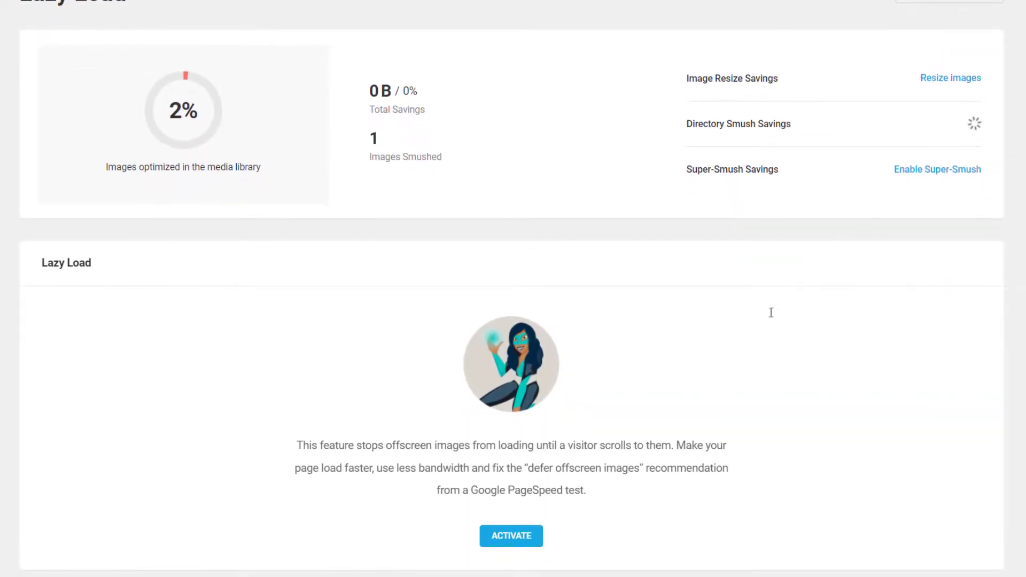
{"action": "left_click", "coordinate": [510, 537]}
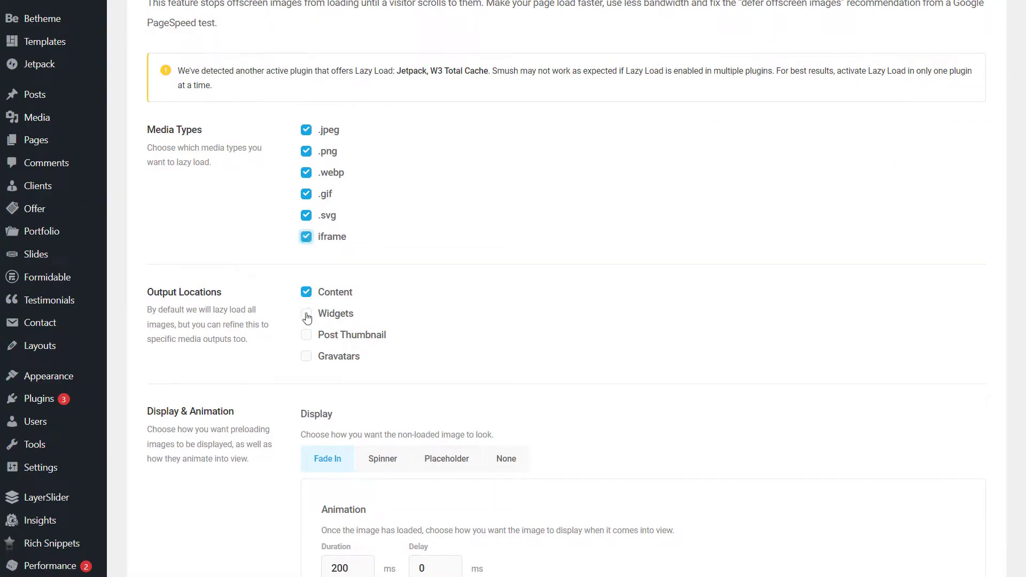
Add Widgets, Post Thumbnail and Gravatars to the lazy load Output Locations
{"action": "left_click", "coordinate": [306, 314]}
{"action": "left_click", "coordinate": [306, 335]}
{"action": "left_click", "coordinate": [306, 356]}
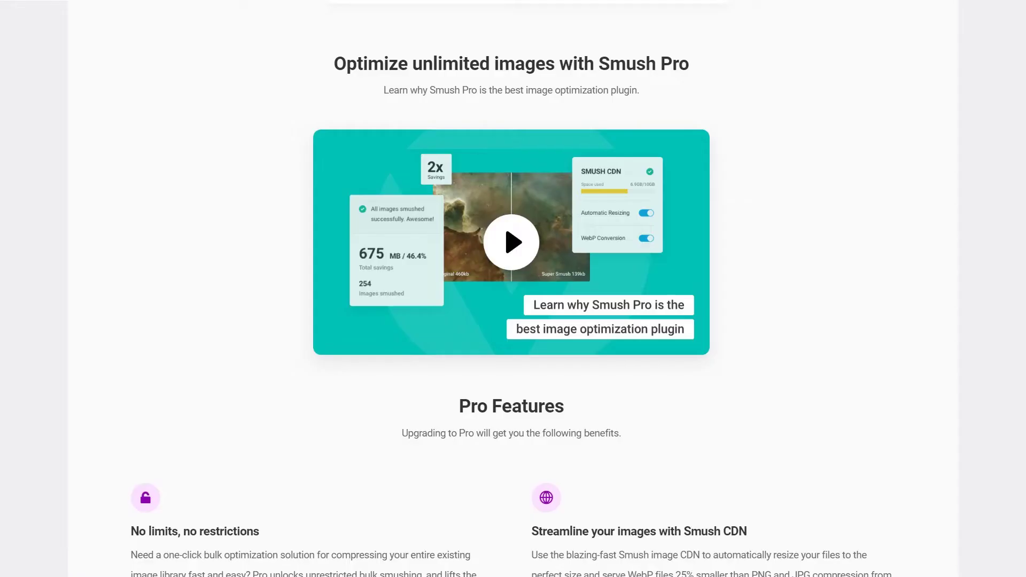
{"action": "scroll", "coordinate": [512, 299], "scroll_direction": "down", "scroll_amount": 2}
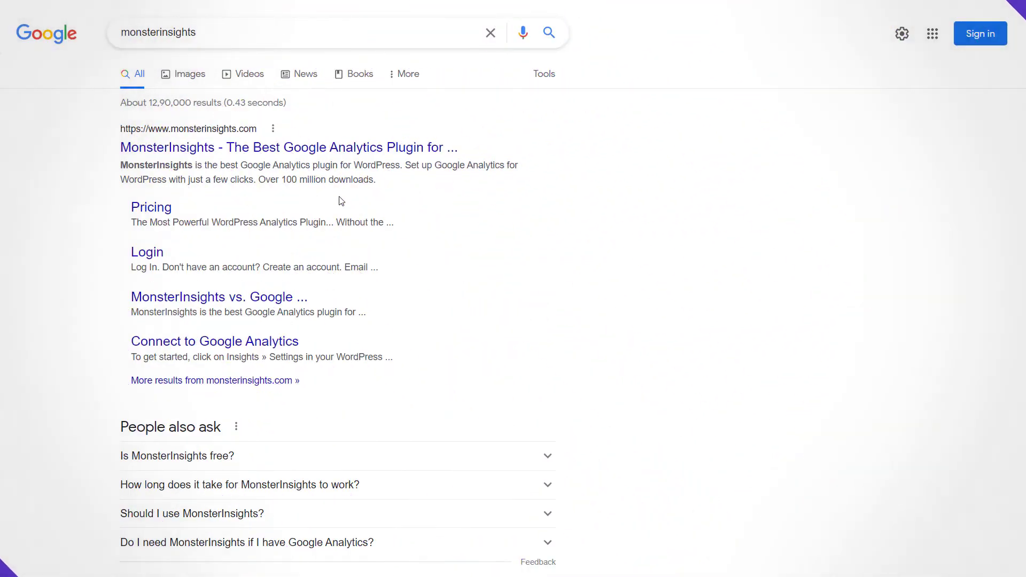
Go to the MonsterInsights Google Analytics Dashboard feature page and choose Get MonsterInsights Now
{"action": "left_click", "coordinate": [335, 152]}
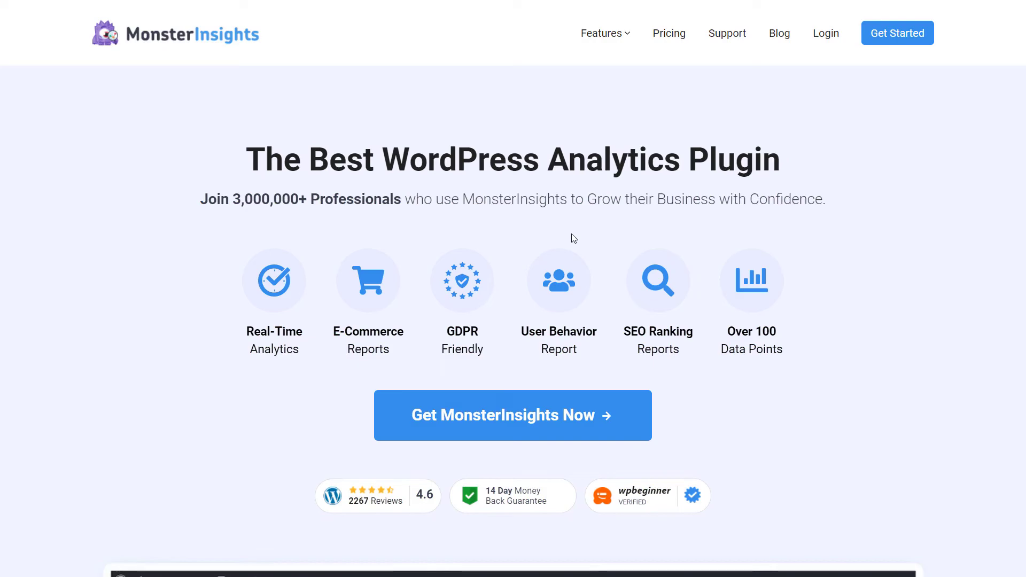
{"action": "mouse_move", "coordinate": [609, 36]}
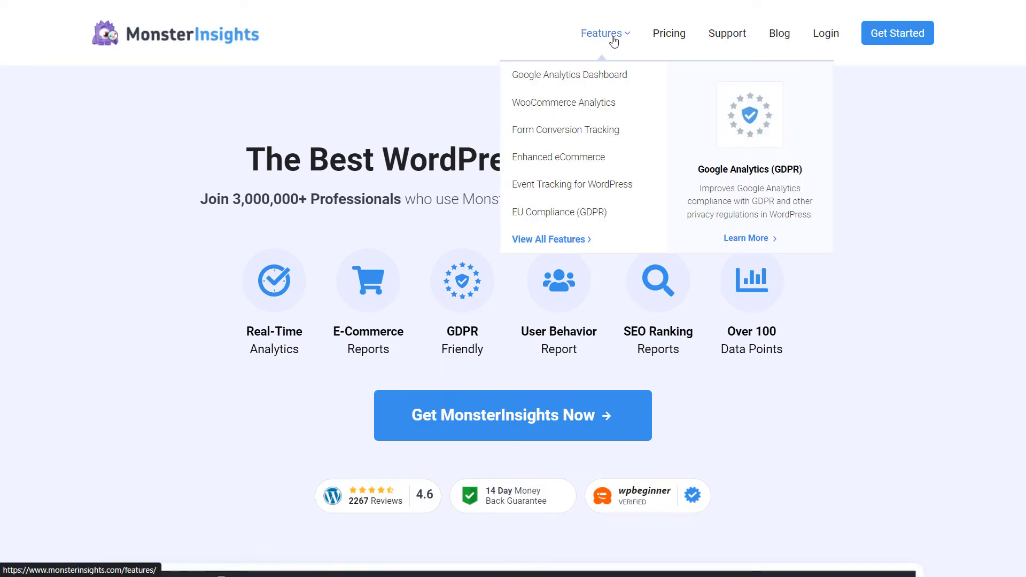
{"action": "left_click", "coordinate": [599, 79]}
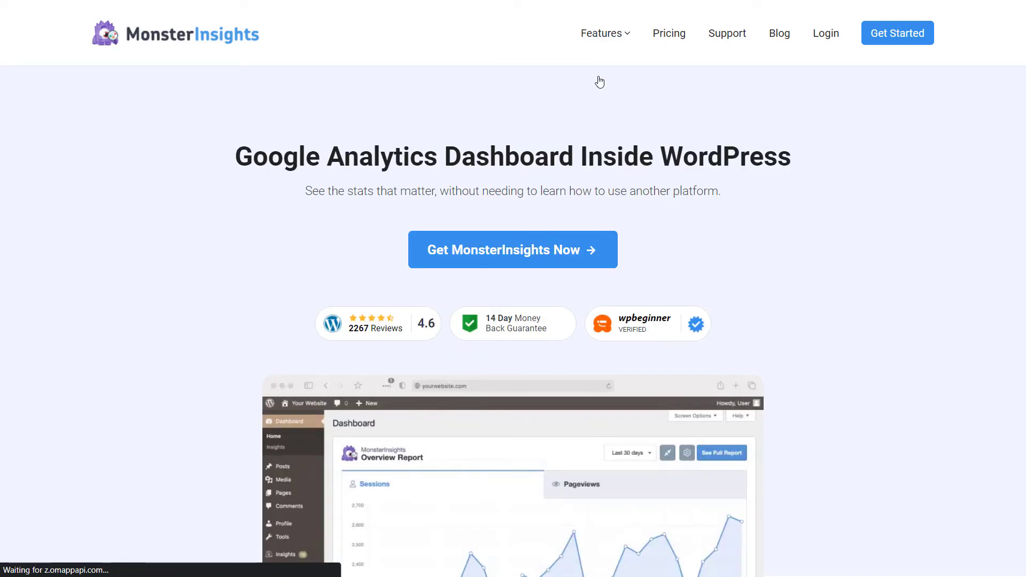
{"action": "left_click", "coordinate": [551, 254]}
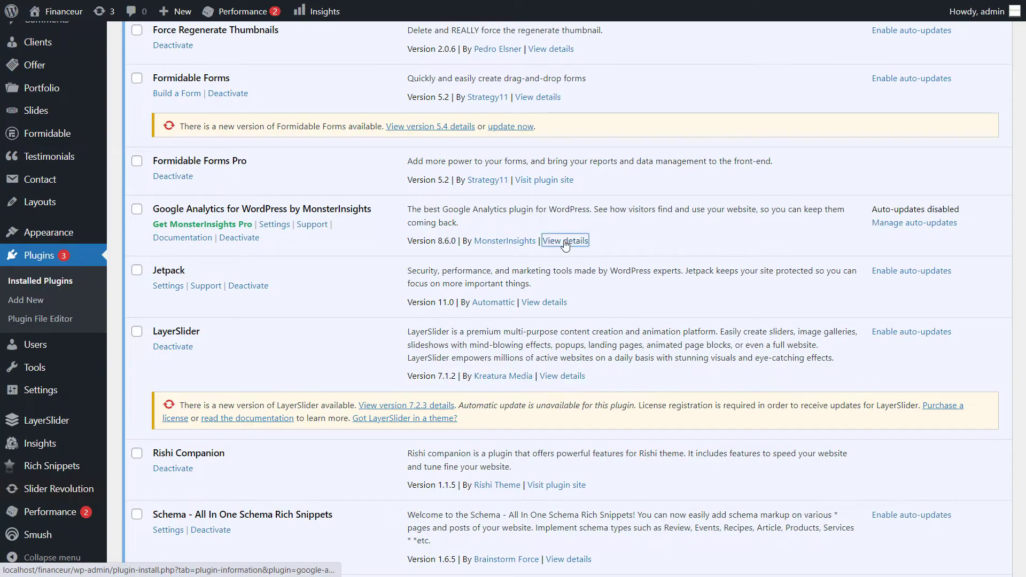
{"action": "left_click", "coordinate": [565, 244]}
{"action": "scroll", "coordinate": [567, 288], "scroll_direction": "down", "scroll_amount": 1}
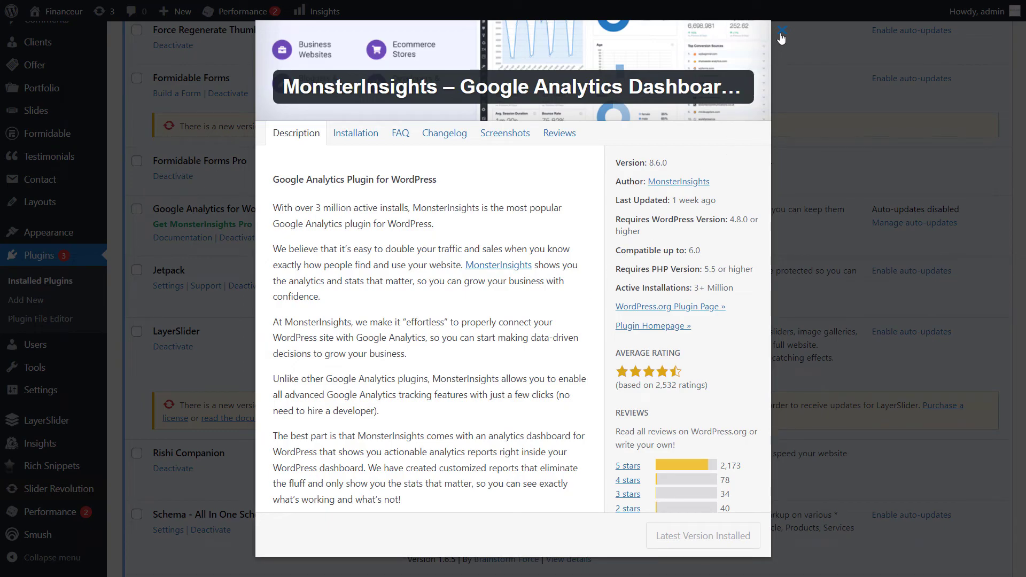
{"action": "left_click", "coordinate": [781, 33]}
{"action": "left_click", "coordinate": [275, 224]}
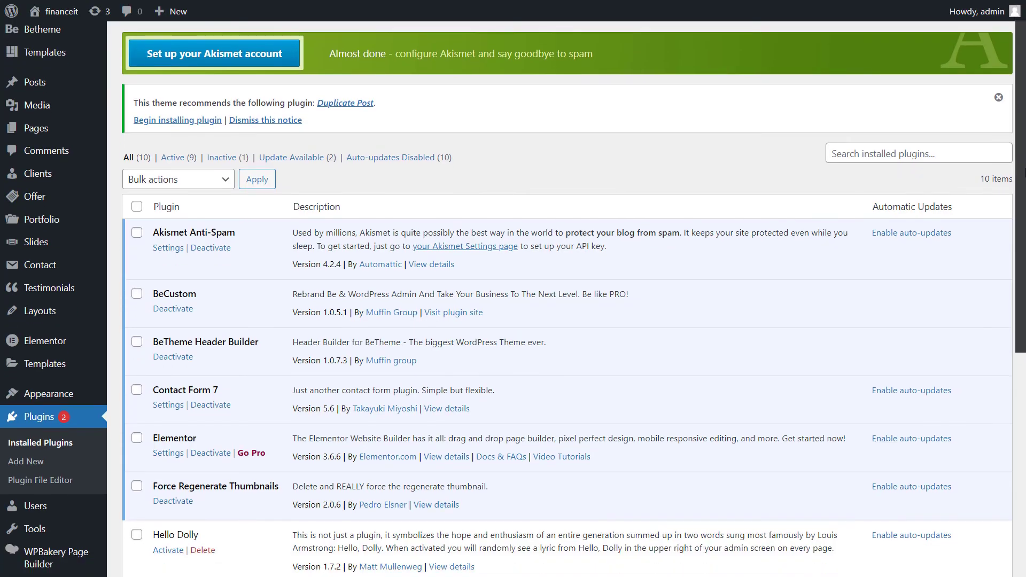
{"action": "scroll", "coordinate": [566, 300], "scroll_direction": "down", "scroll_amount": 4}
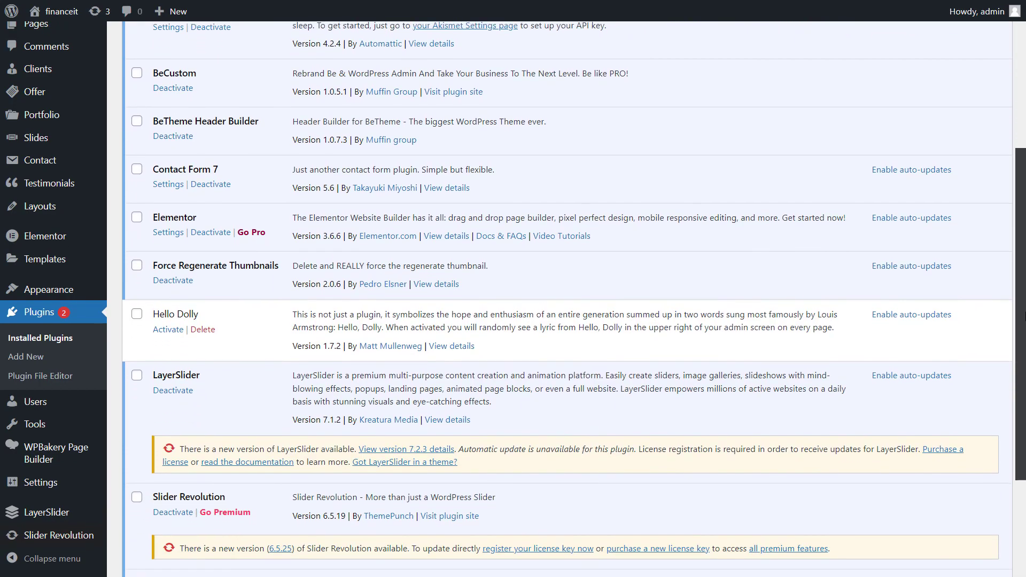
{"action": "scroll", "coordinate": [513, 299], "scroll_direction": "down", "scroll_amount": 4}
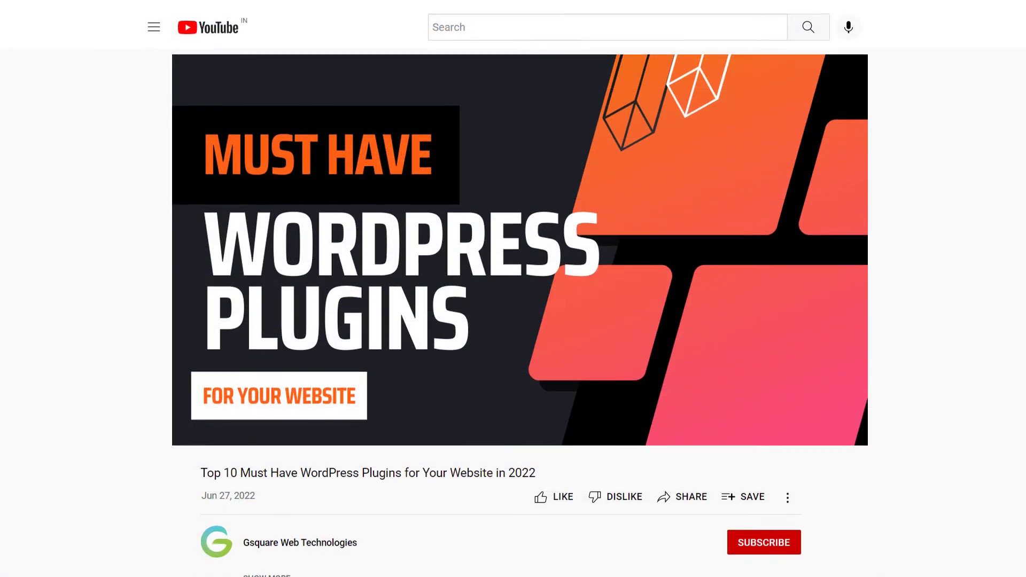